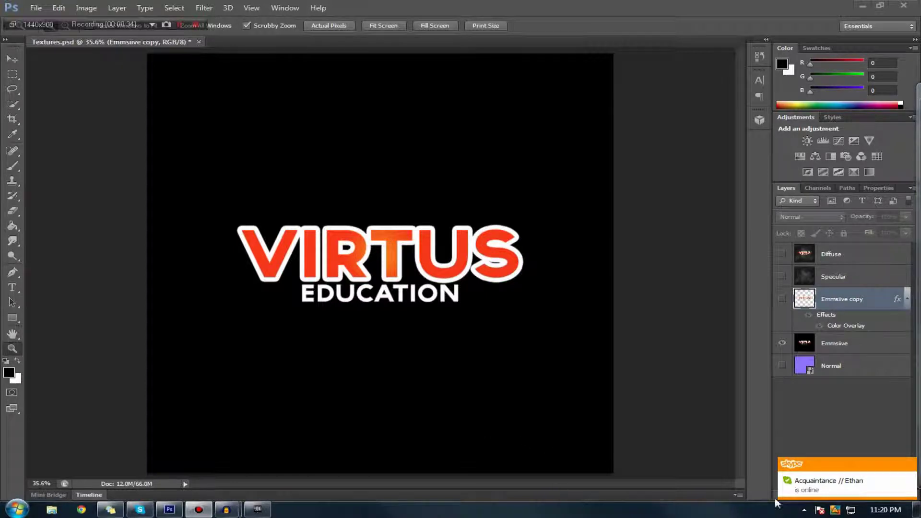
Dismiss the notification and fit the VIRTUS logo to the Photoshop window
click(909, 465)
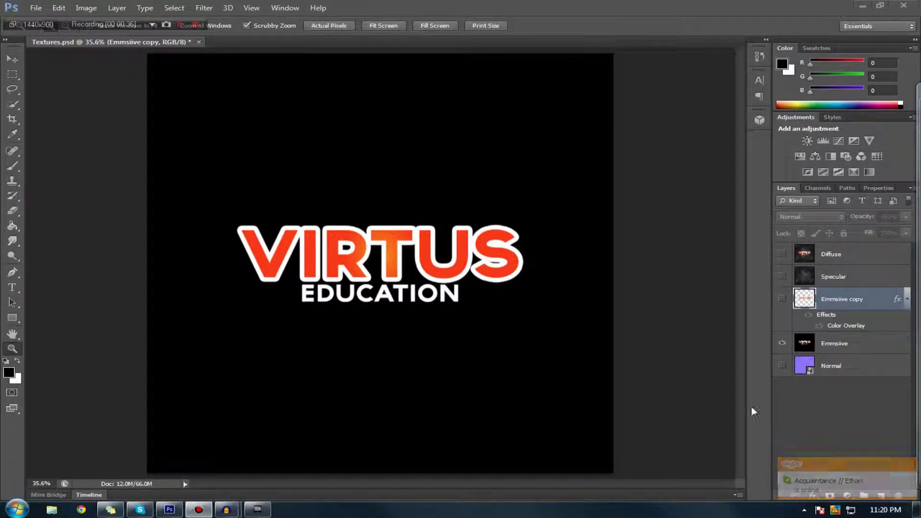
right_click(514, 359)
click(530, 365)
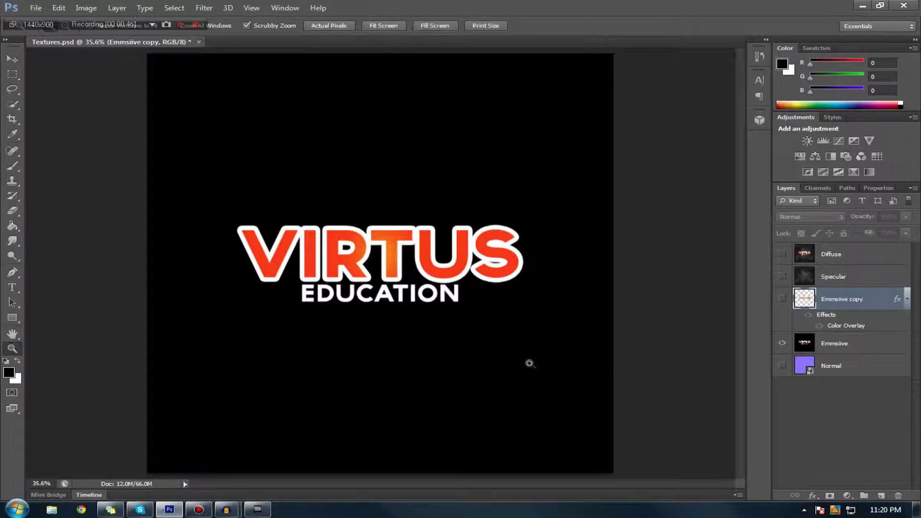
drag(531, 363, 531, 363)
right_click(531, 363)
click(542, 372)
right_click(370, 280)
key(Escape)
In UDK, turn on game view with G, fly toward the VIRTUS signs, then return to Photoshop
click(258, 509)
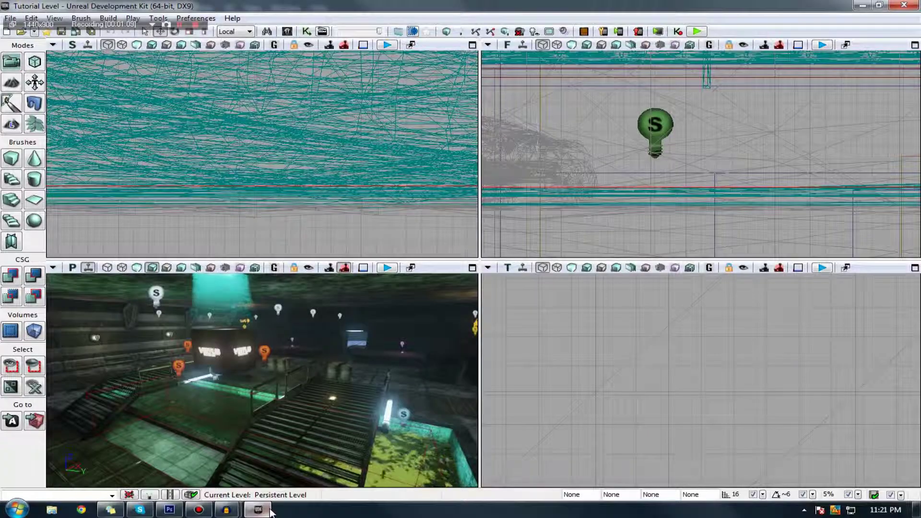
click(268, 511)
click(268, 511)
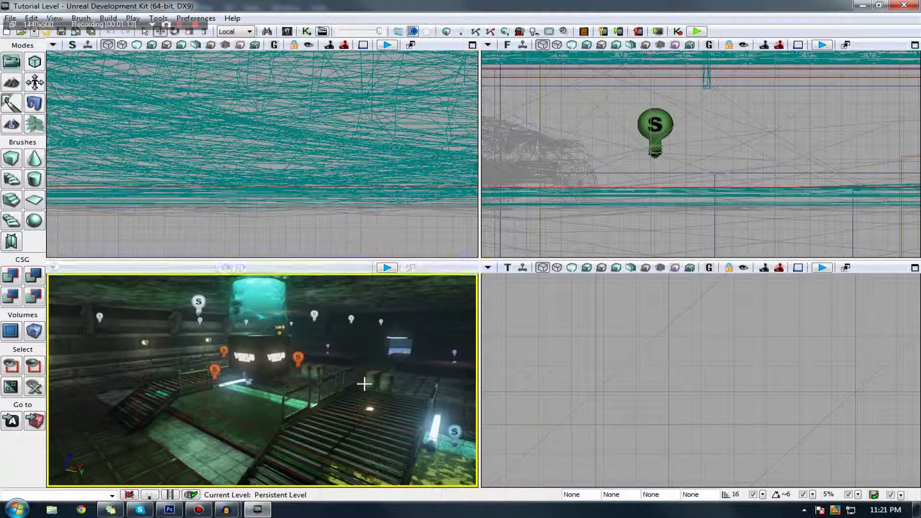
key(g)
scroll(309, 379, up, 4)
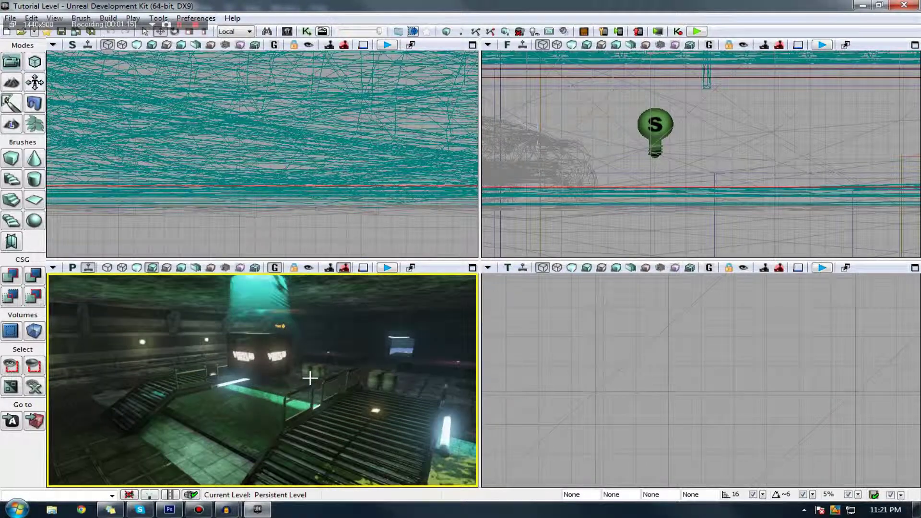
drag(310, 378, 318, 381)
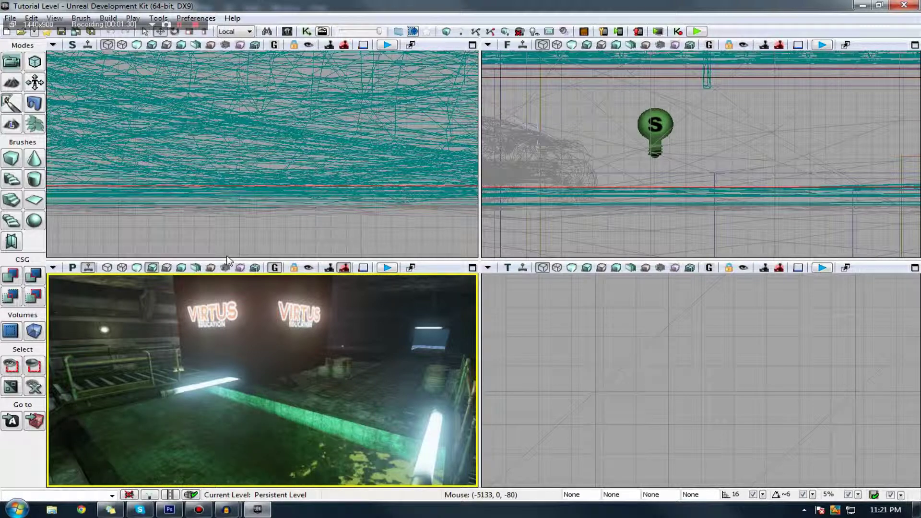
click(170, 511)
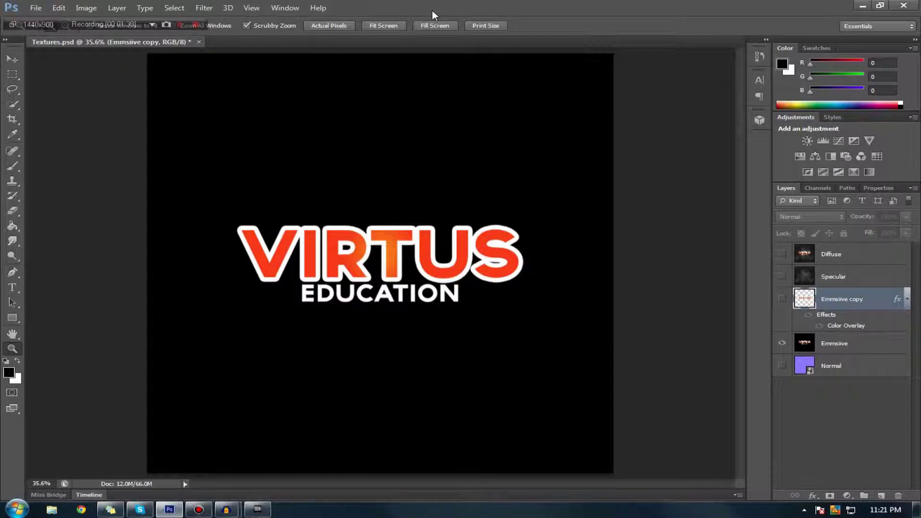
click(848, 357)
click(849, 353)
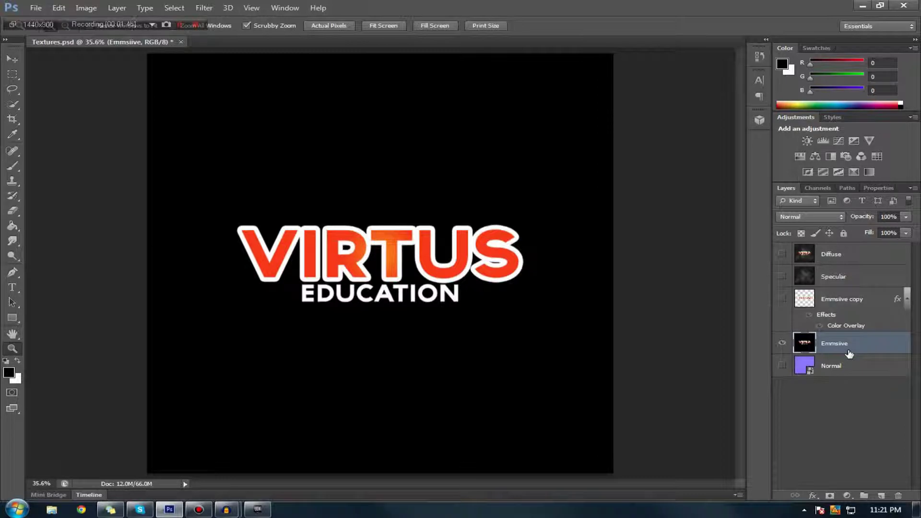
click(782, 300)
click(782, 300)
click(446, 299)
click(452, 308)
click(455, 311)
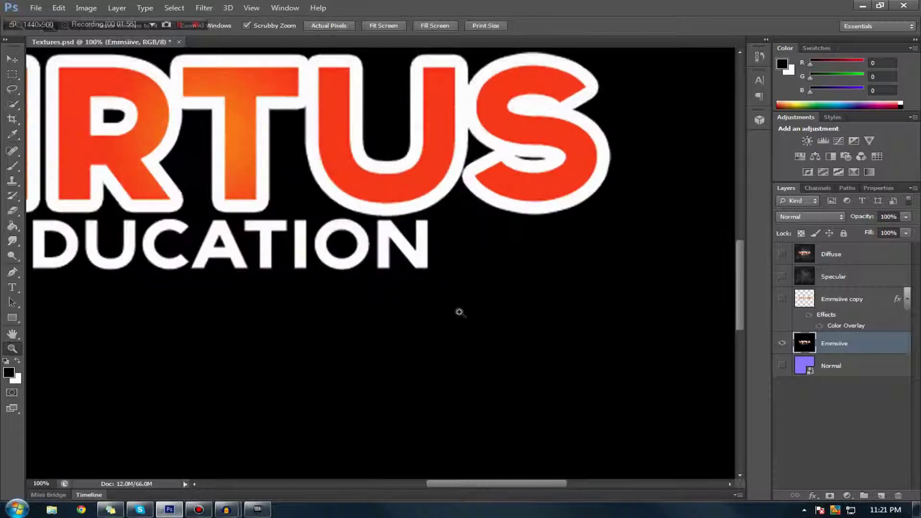
click(462, 314)
right_click(478, 325)
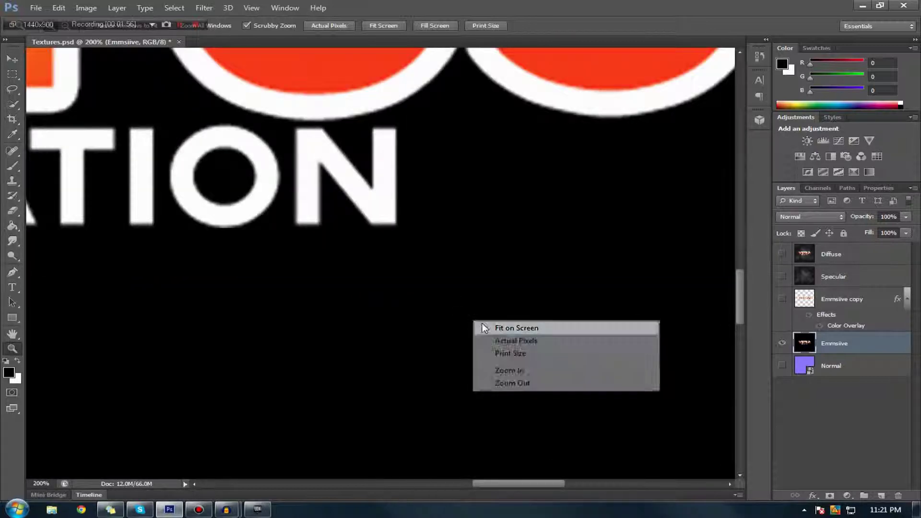
click(484, 328)
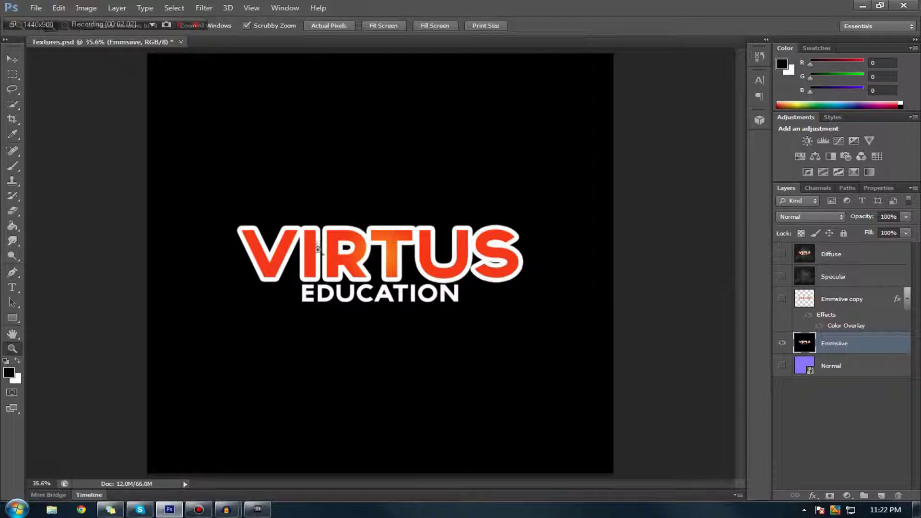
drag(317, 250, 317, 250)
click(265, 510)
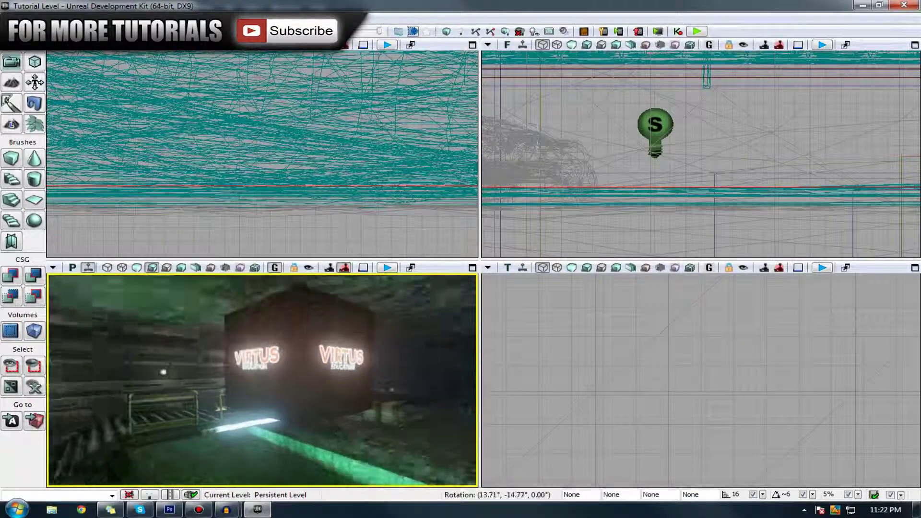
key(Right)
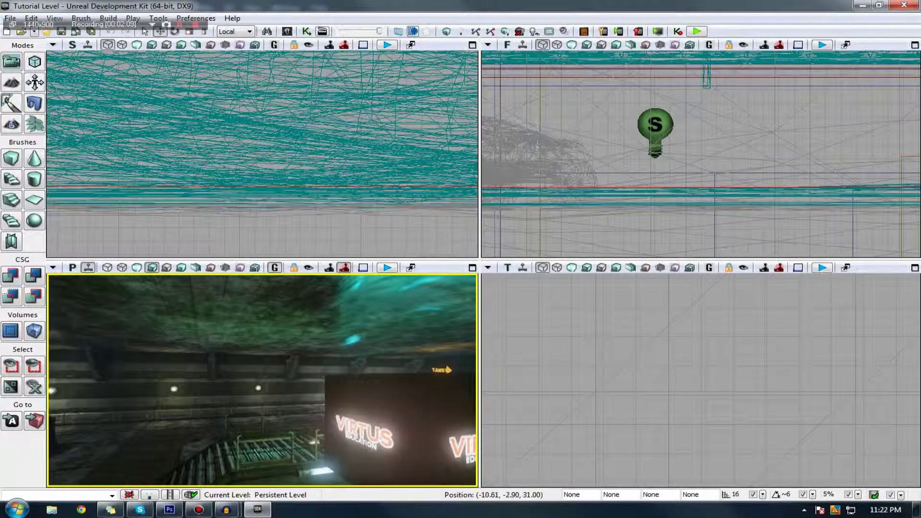
key(Right)
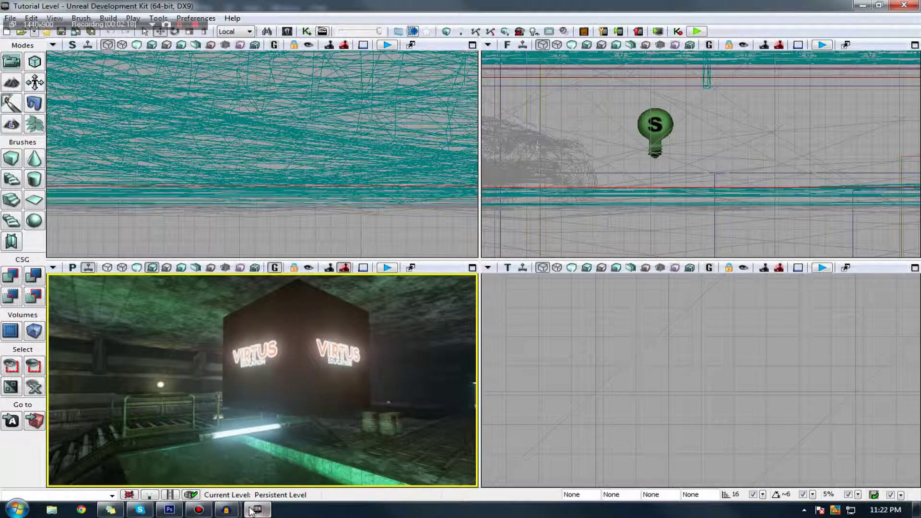
click(169, 510)
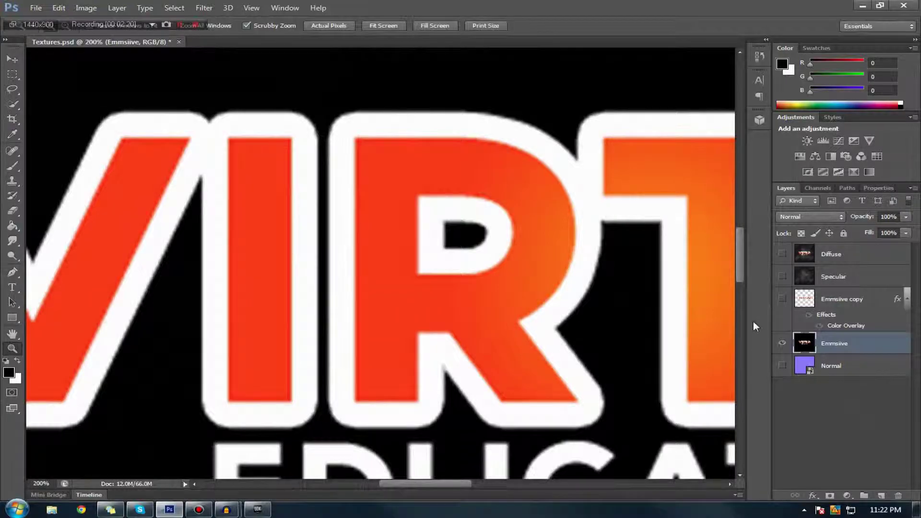
click(782, 299)
right_click(469, 263)
click(489, 269)
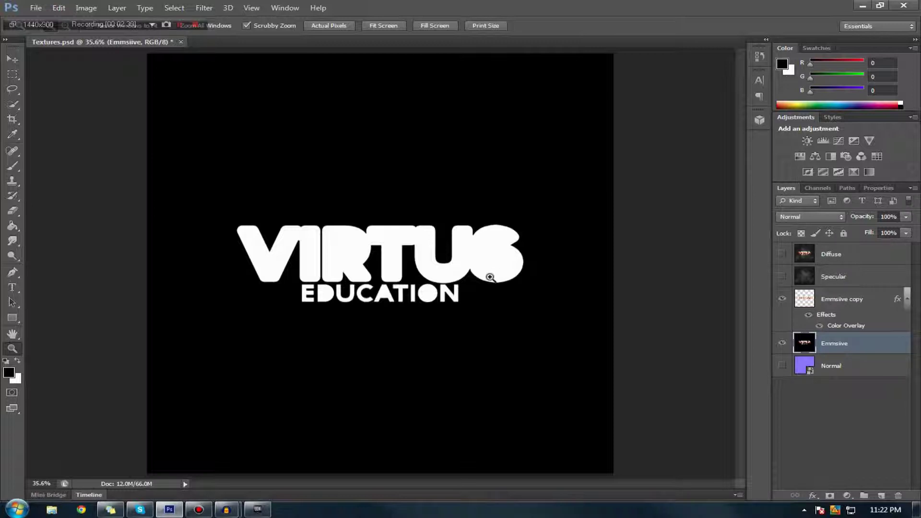
right_click(490, 275)
click(523, 285)
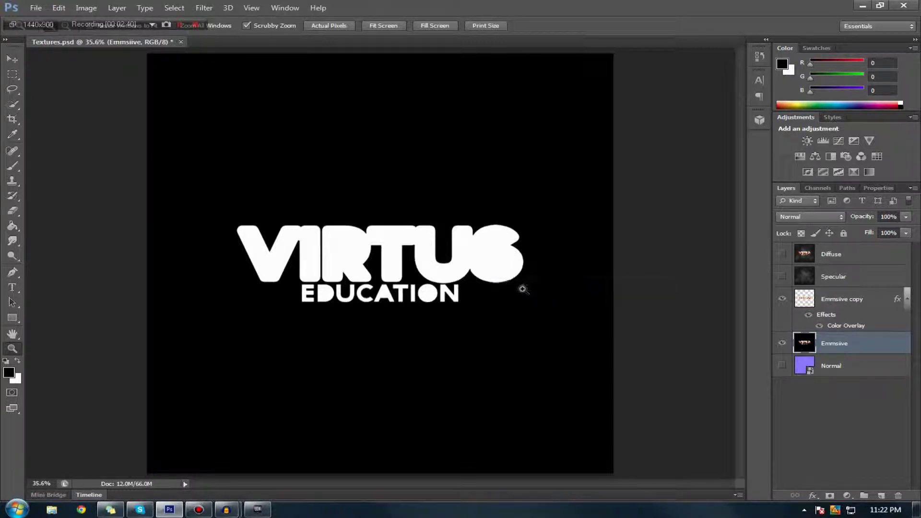
click(781, 299)
right_click(453, 271)
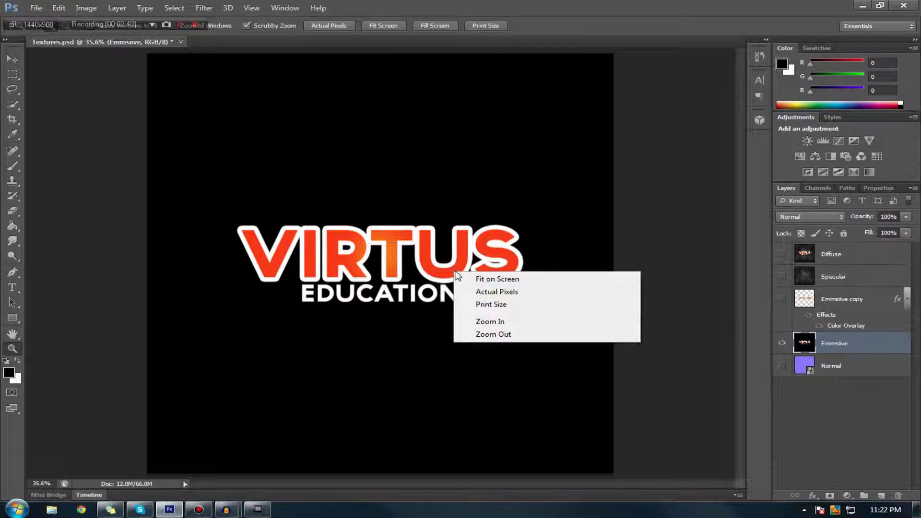
click(473, 277)
click(472, 277)
click(473, 278)
right_click(490, 283)
click(500, 285)
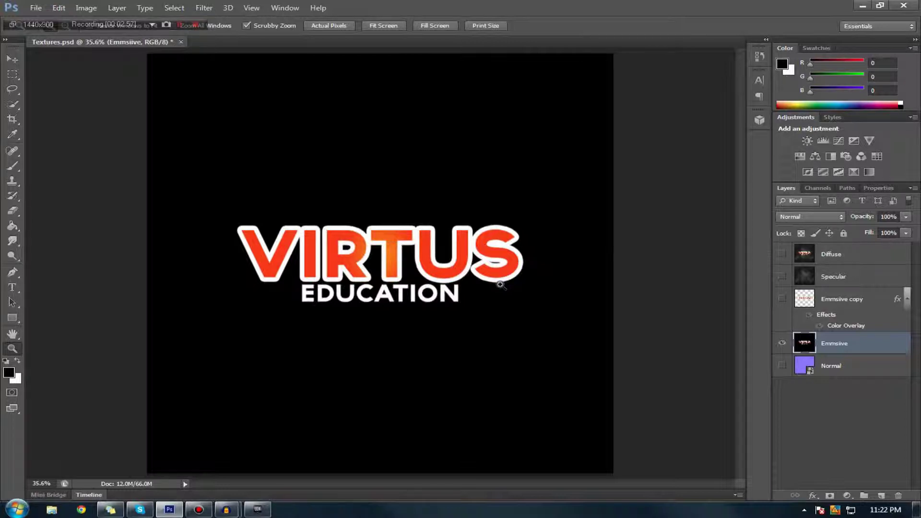
click(782, 298)
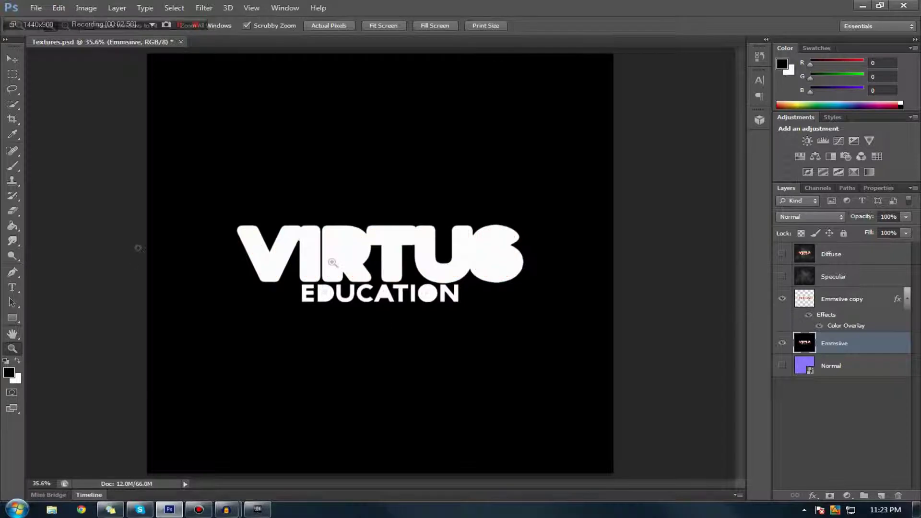
click(782, 299)
Open the Content Browser and show the VirtusEduSet package's assets
click(259, 509)
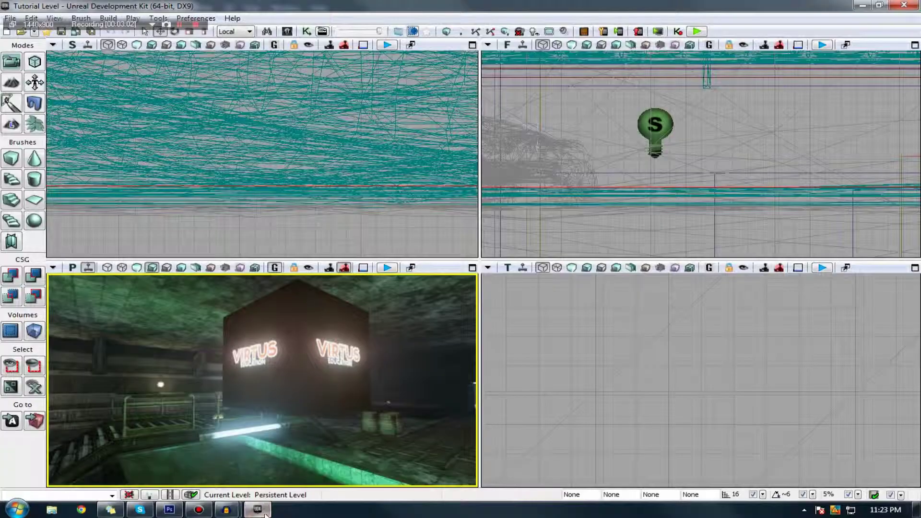
click(287, 31)
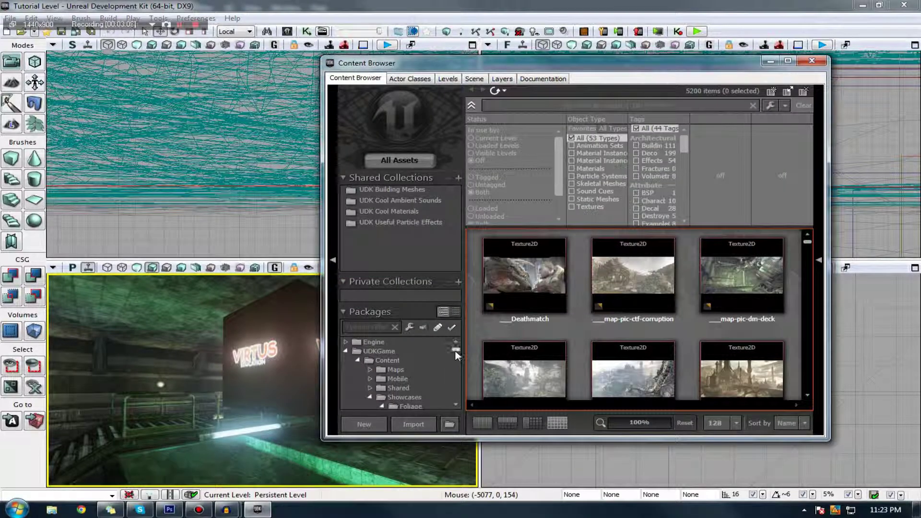
drag(454, 353, 455, 398)
click(410, 401)
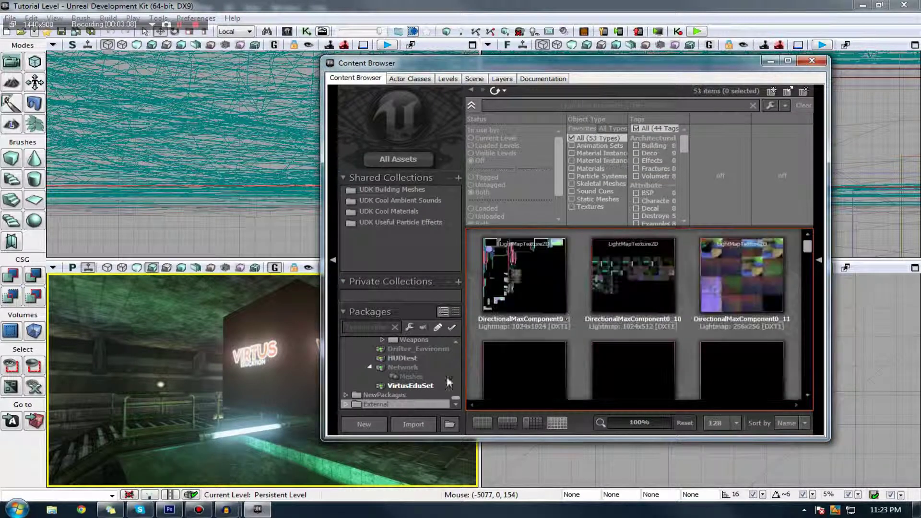
scroll(569, 309, down, 3)
scroll(638, 314, down, 6)
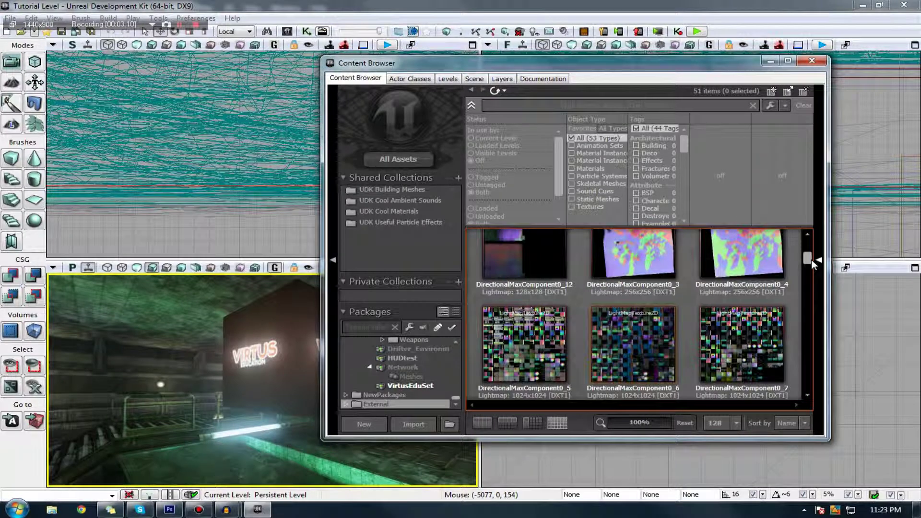
click(411, 386)
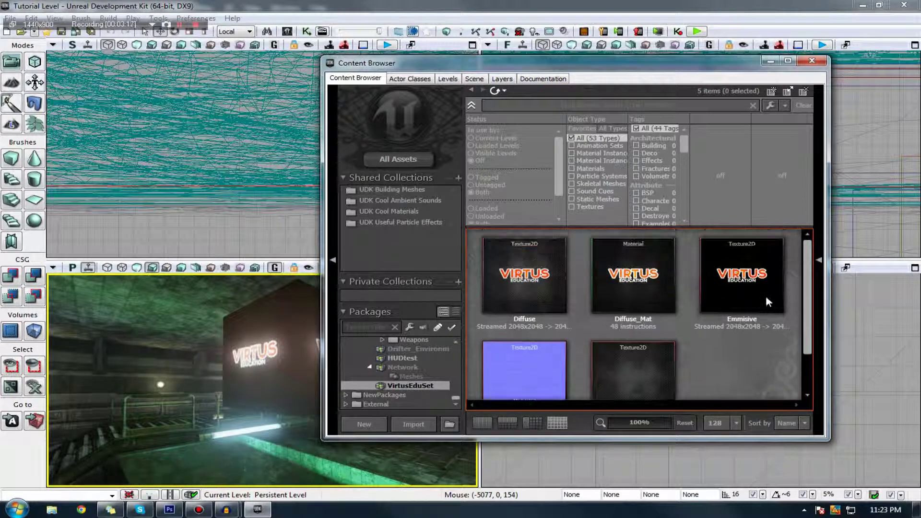
Open the Emmisive texture's properties window, then close it again
click(767, 301)
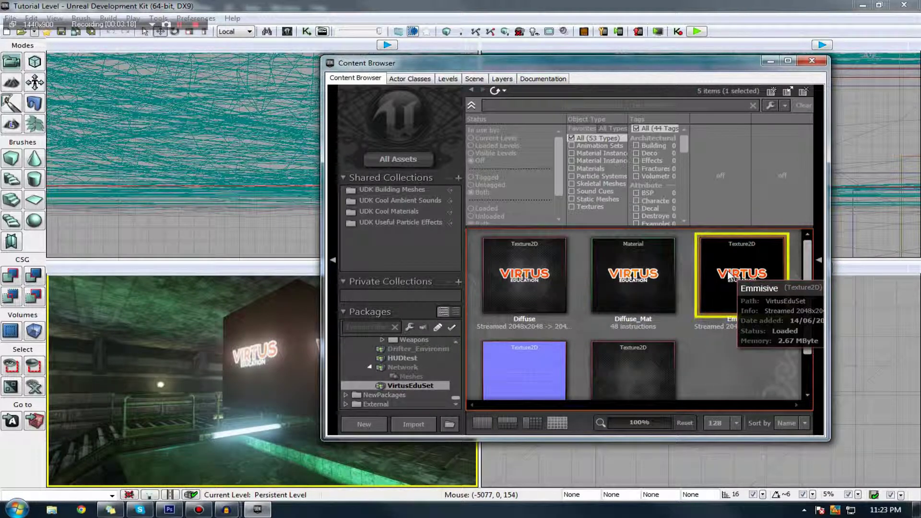
double_click(729, 275)
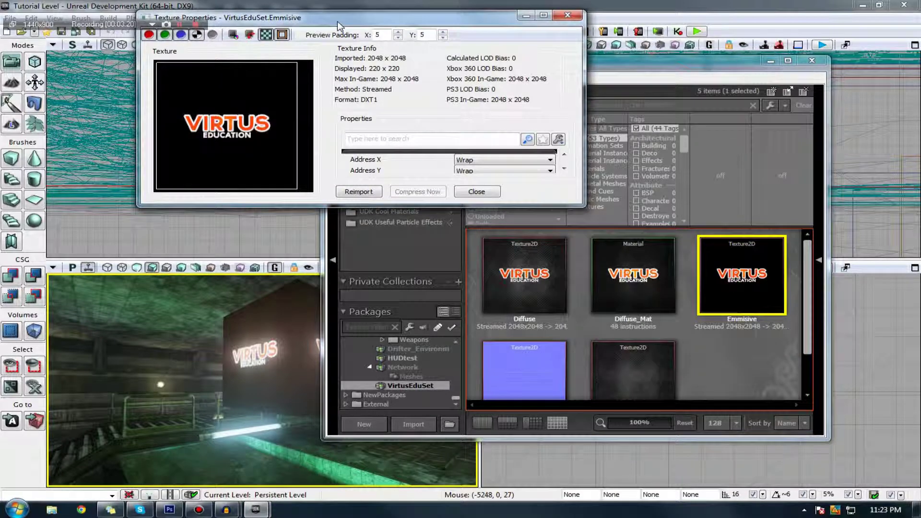
drag(338, 21, 425, 117)
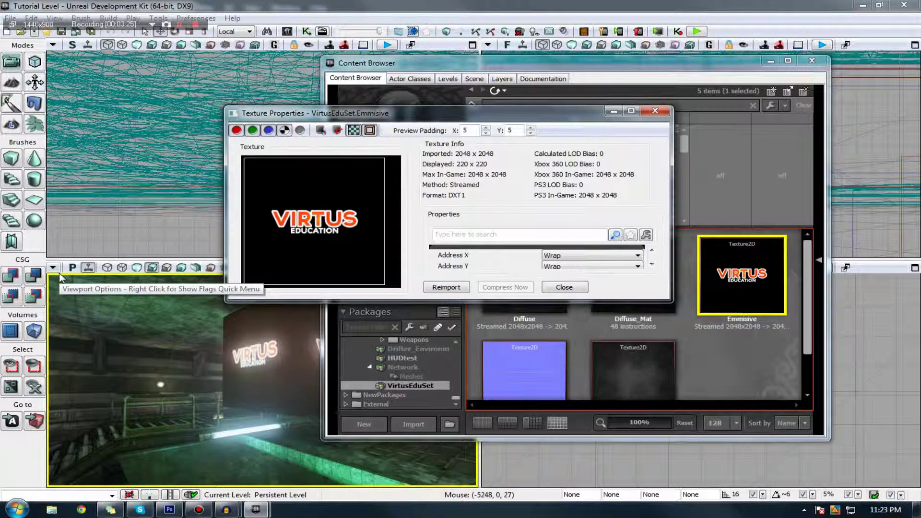
click(654, 111)
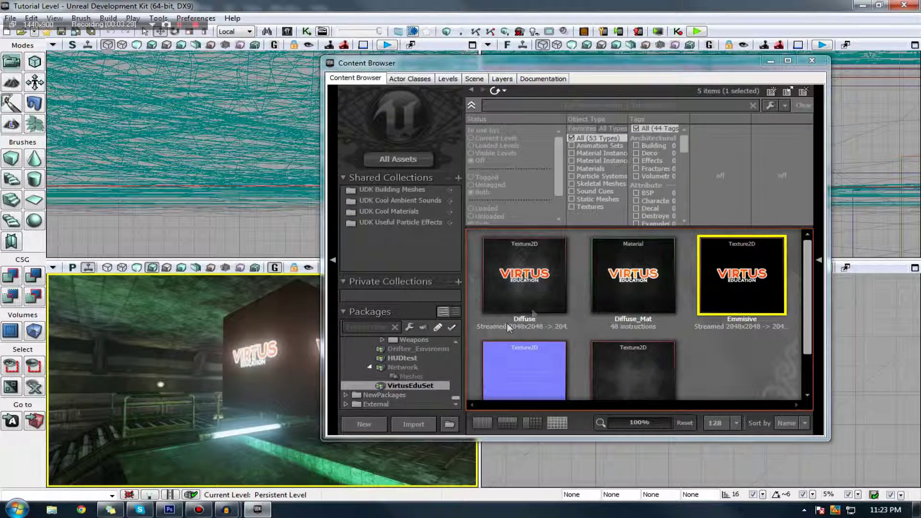
click(523, 297)
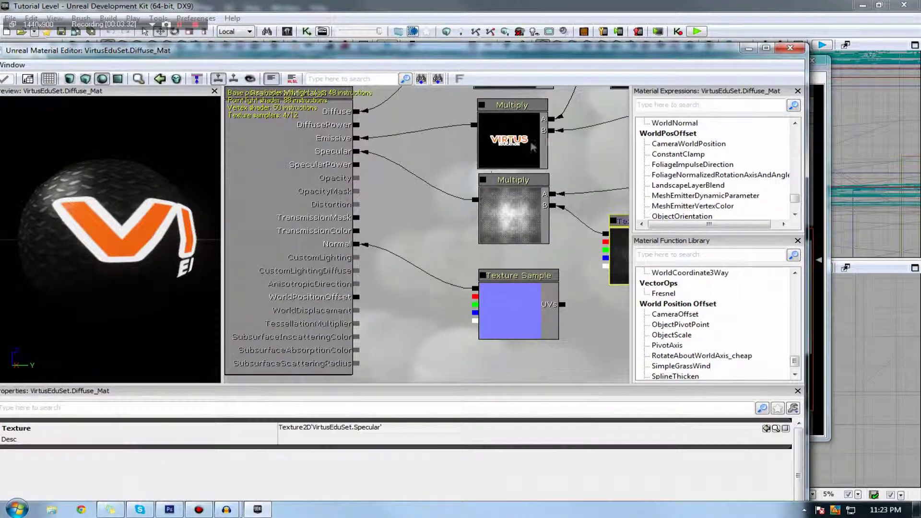
Delete the emissive Multiply, Constant 2 and Emmisive texture sample nodes from Diffuse_Mat
scroll(531, 155, down, 5)
drag(531, 154, 476, 243)
click(487, 185)
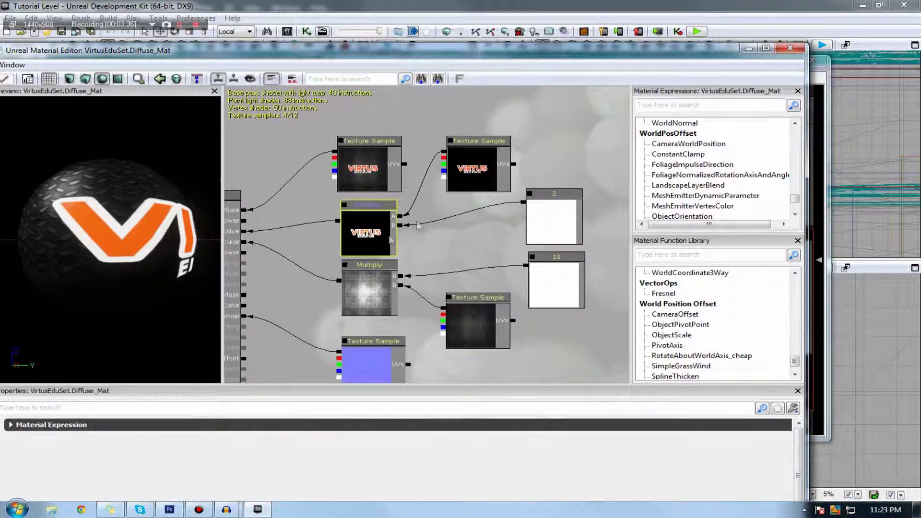
click(389, 240)
key(ctrl+z)
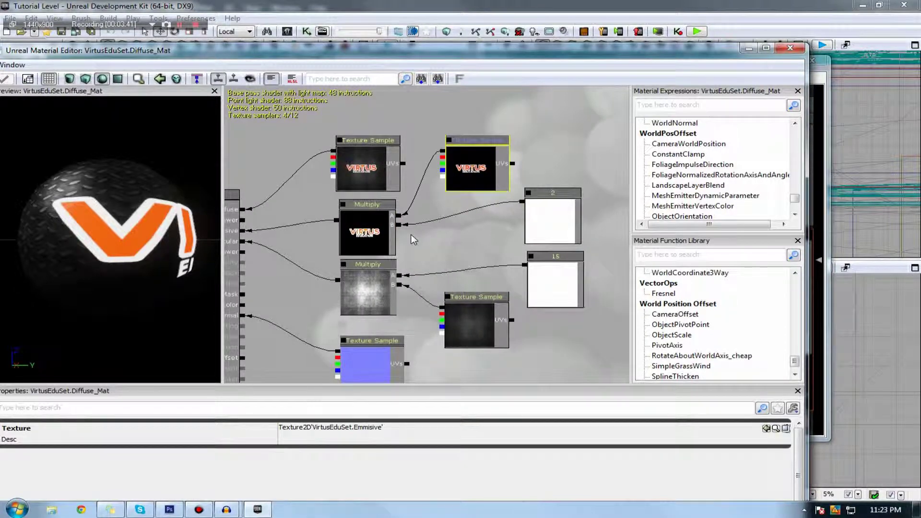
drag(455, 236, 468, 232)
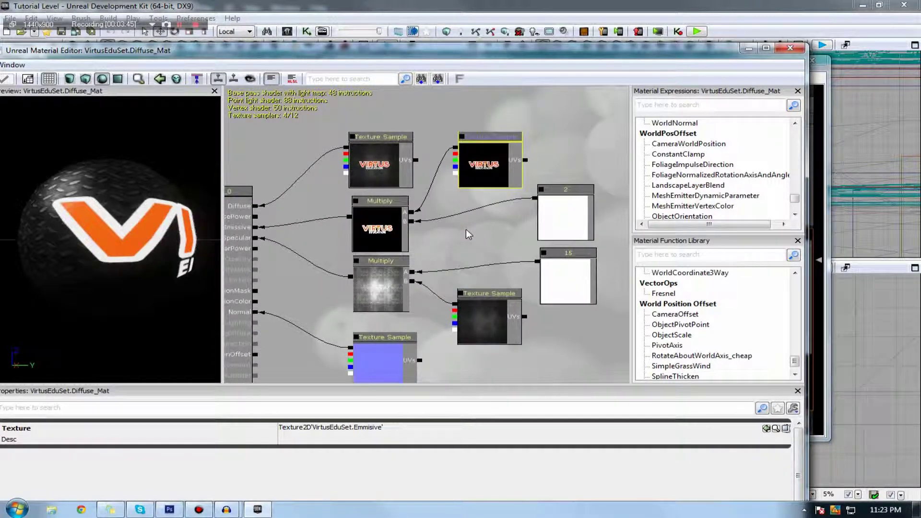
drag(408, 251, 395, 254)
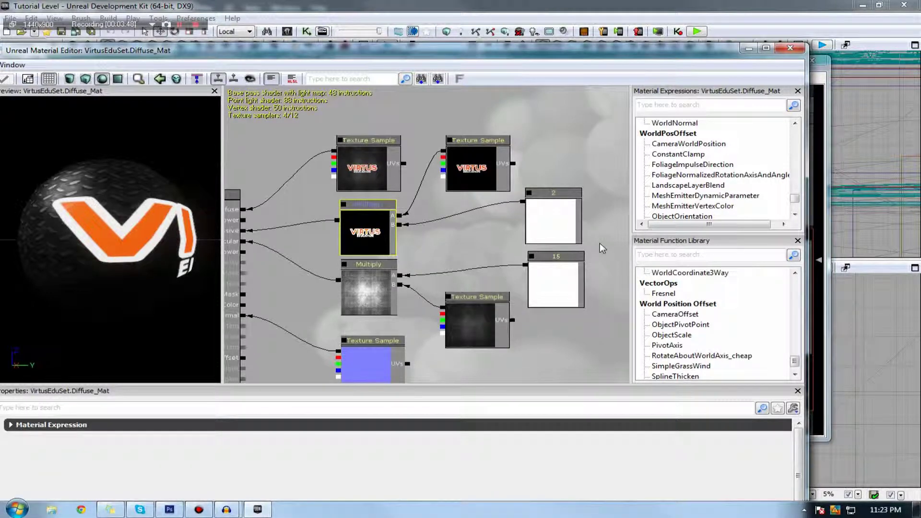
key(Delete)
click(559, 224)
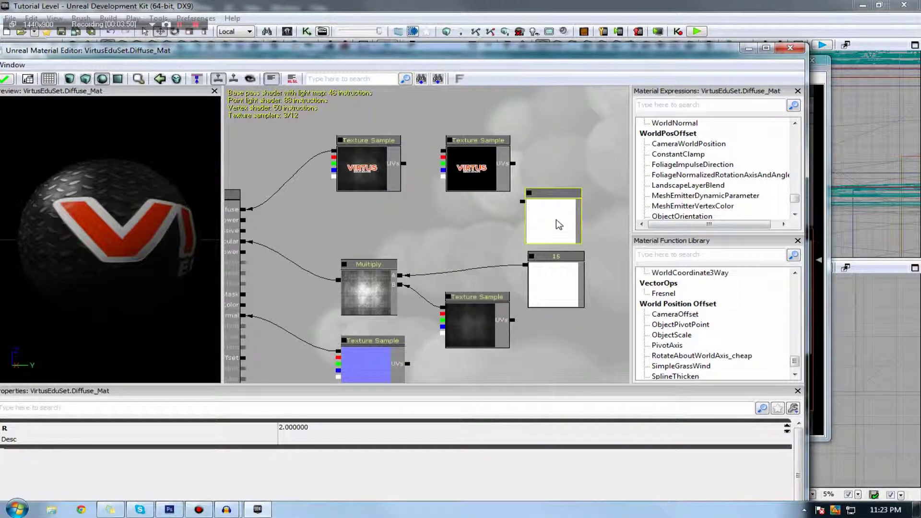
key(Delete)
click(470, 172)
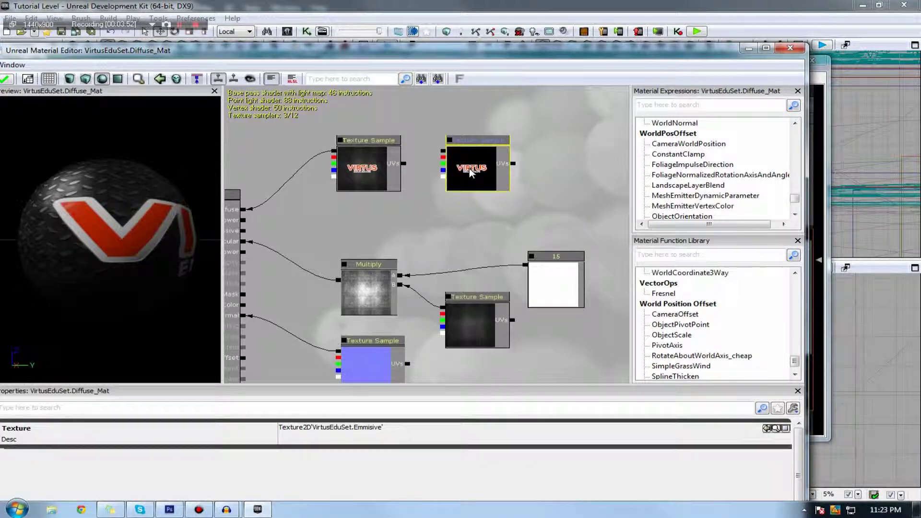
key(Delete)
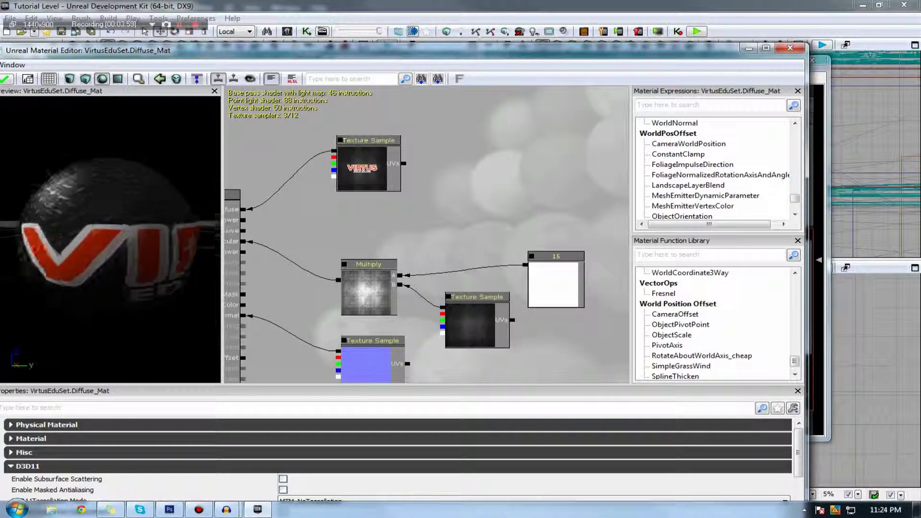
Apply the material changes, check the preview sphere, and bring the Content Browser forward
drag(121, 220, 117, 178)
drag(61, 56, 430, 57)
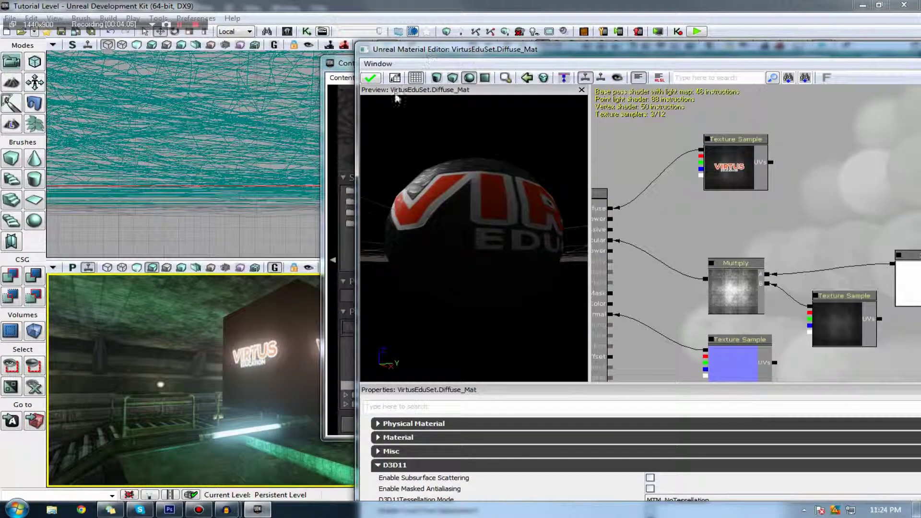
click(370, 82)
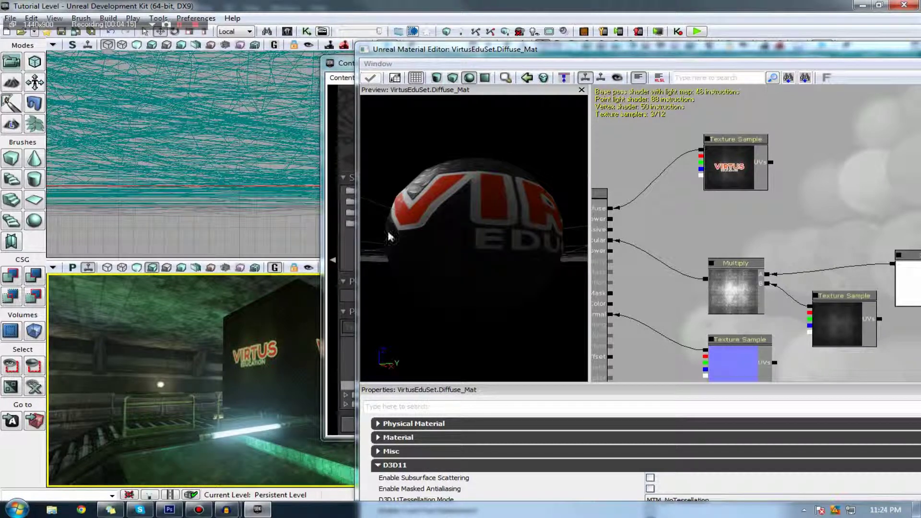
drag(390, 231, 383, 235)
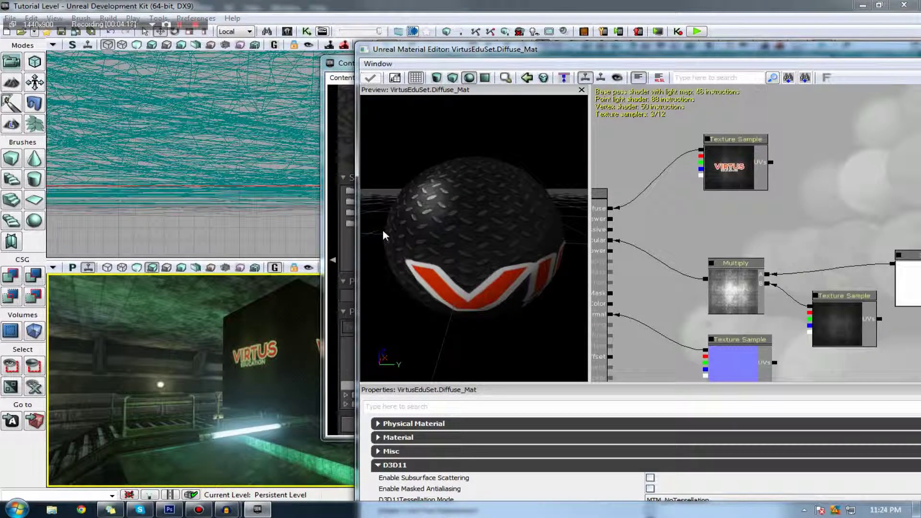
mouse_move(533, 270)
mouse_down()
mouse_move(518, 268)
mouse_move(533, 270)
mouse_up()
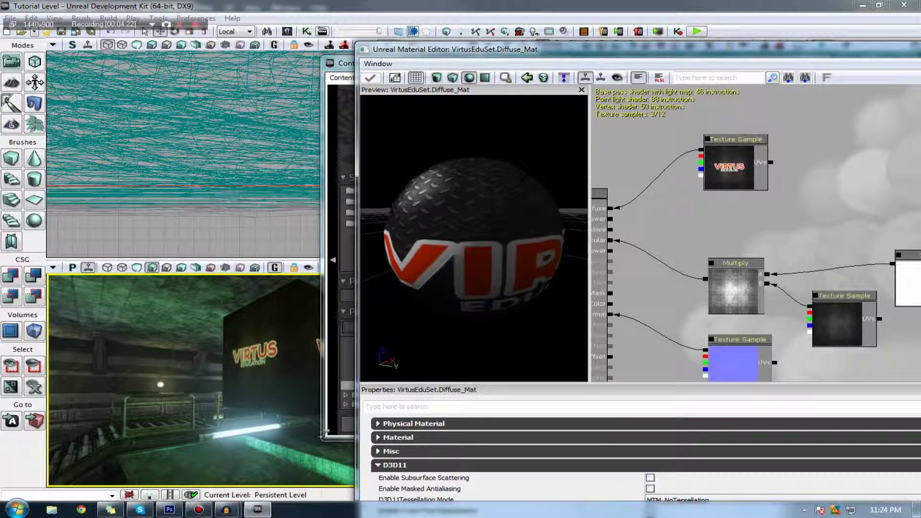
click(340, 437)
Add an Emmisive Texture Sample and a Multiply node wired into Diffuse_Mat's Emissive
double_click(651, 288)
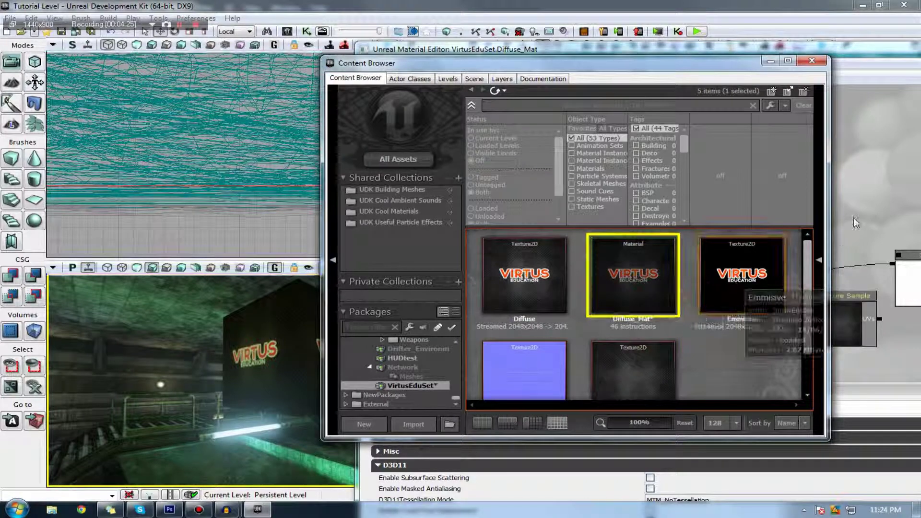
drag(708, 228, 754, 218)
click(753, 214)
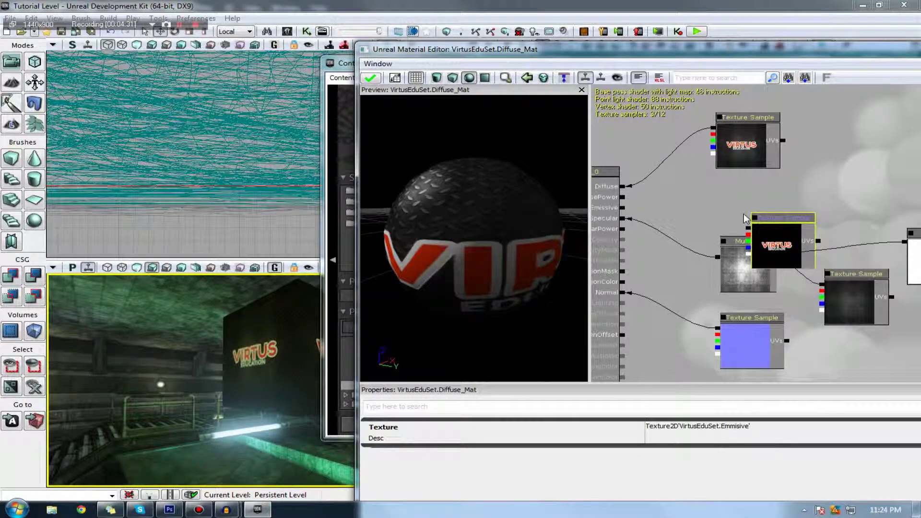
right_click(724, 207)
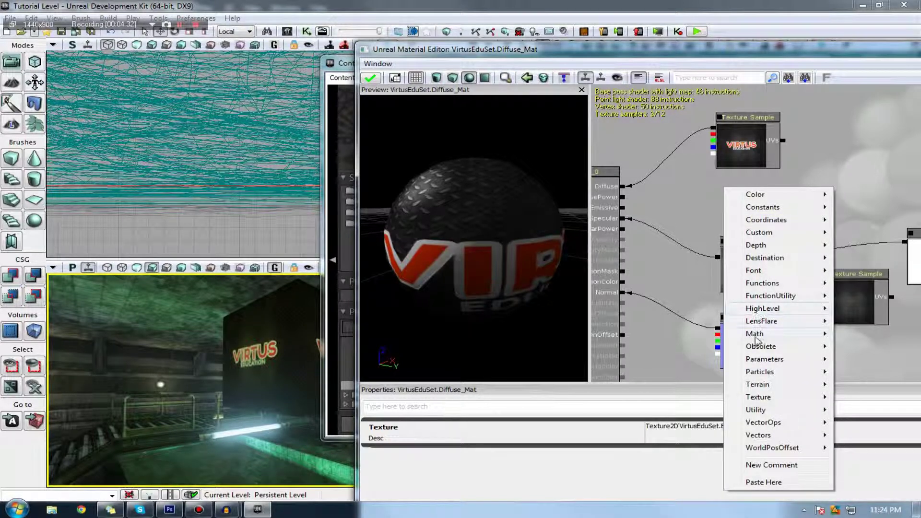
mouse_move(756, 338)
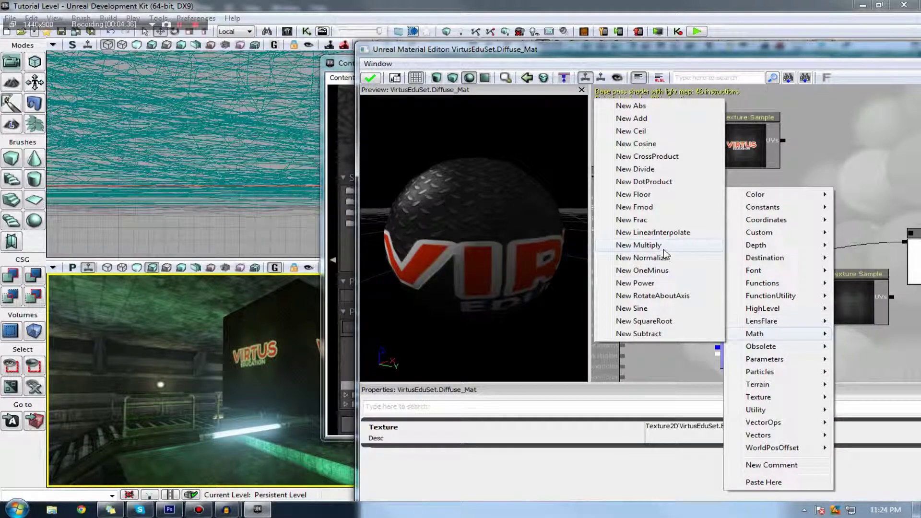
click(669, 246)
drag(720, 222, 626, 209)
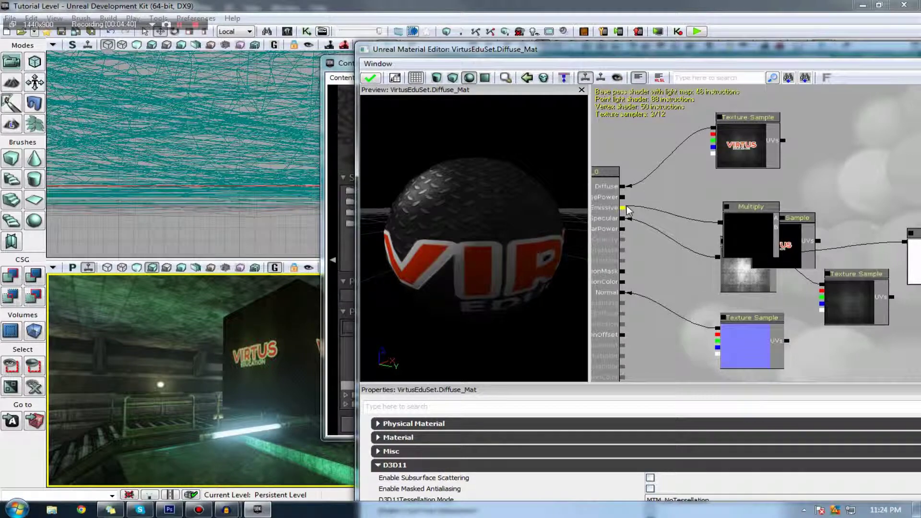
click(796, 220)
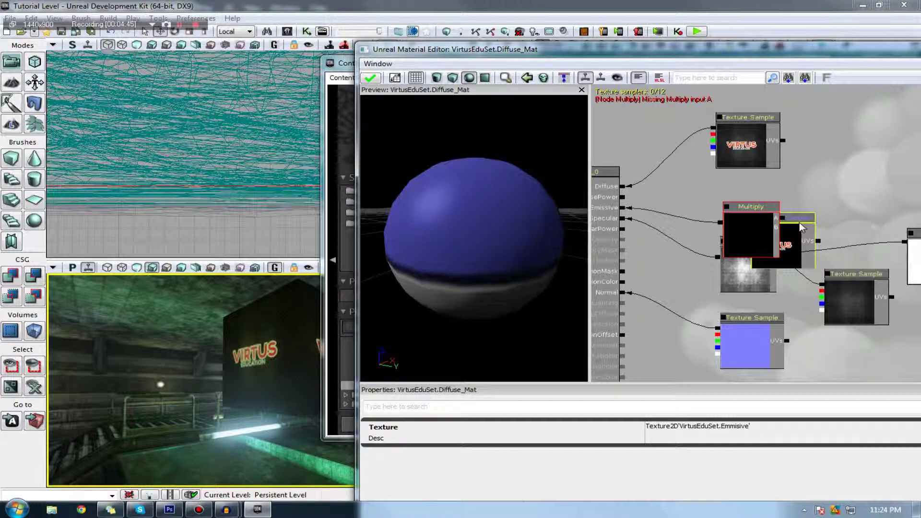
mouse_move(799, 227)
mouse_down()
mouse_move(833, 223)
mouse_move(790, 243)
mouse_move(783, 226)
mouse_up()
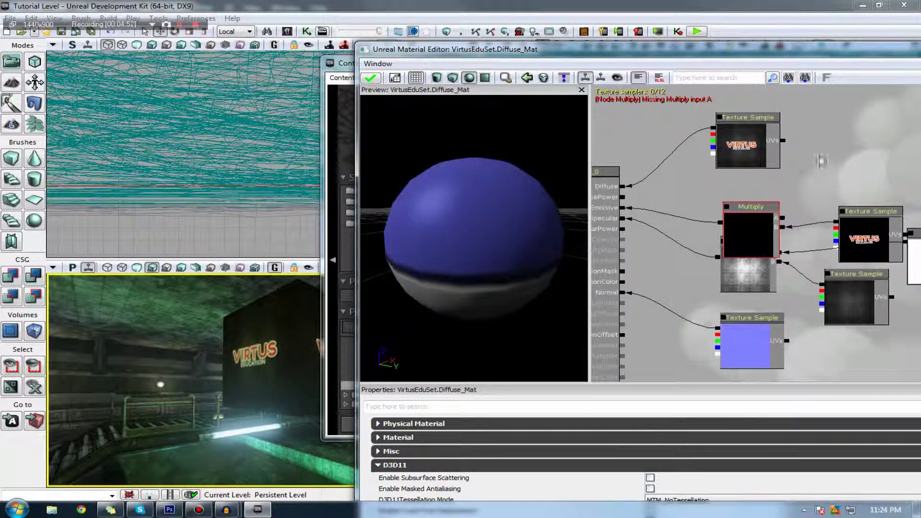
Add a new Constant node connected to Multiply input A
right_click(821, 161)
mouse_move(846, 162)
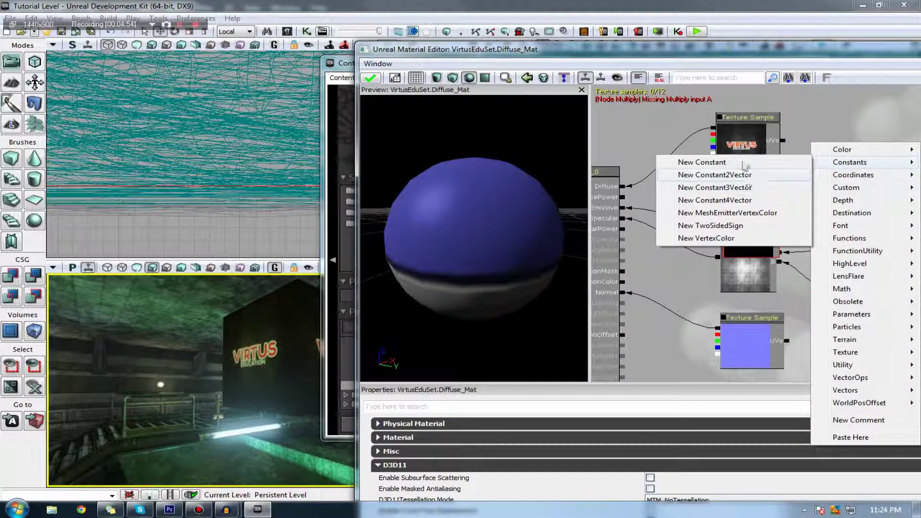
click(743, 163)
drag(781, 218, 819, 173)
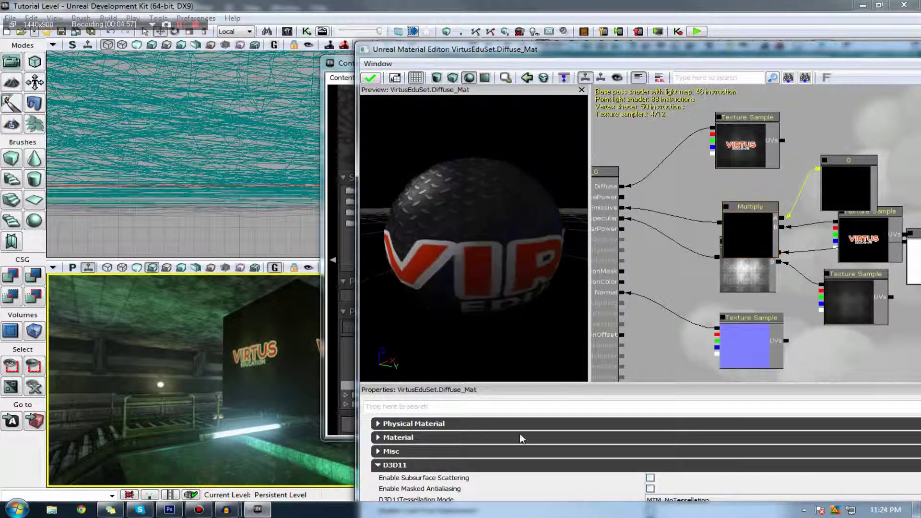
click(854, 198)
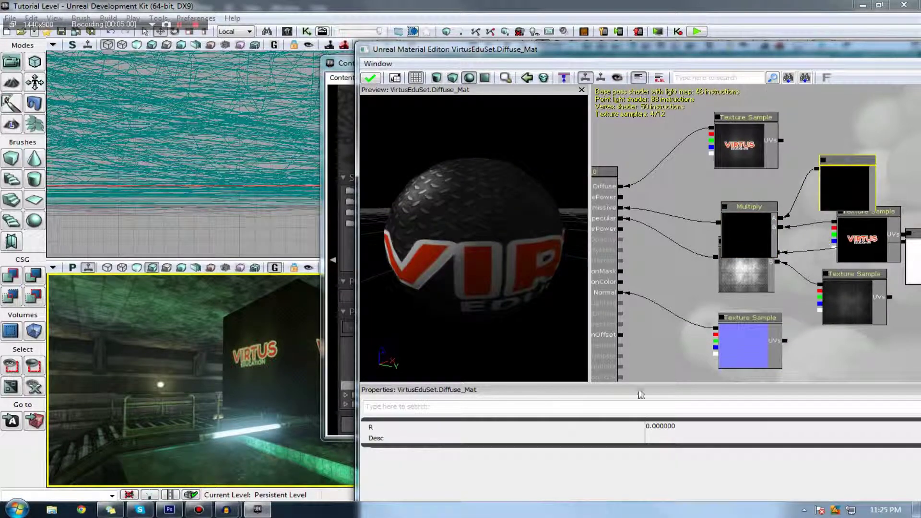
Set the constant's R value to 5 and apply the material
click(650, 426)
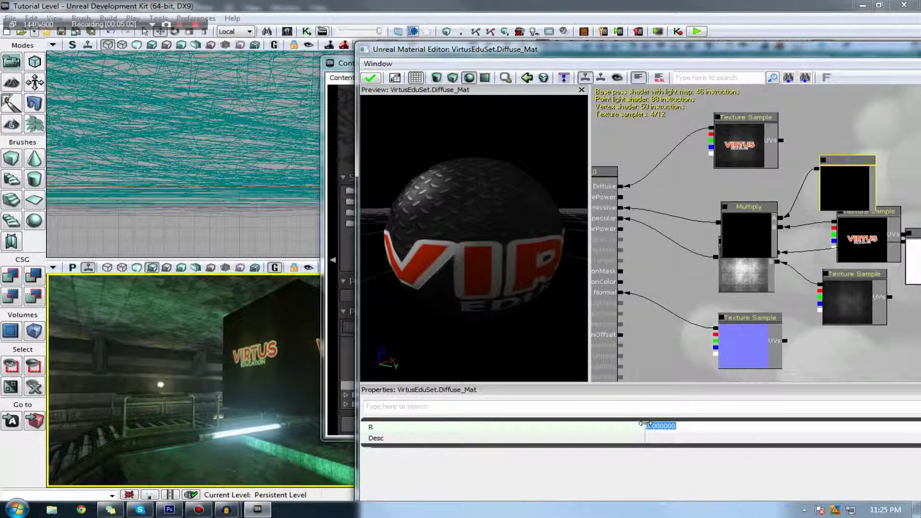
text(1)
key(Return)
click(645, 424)
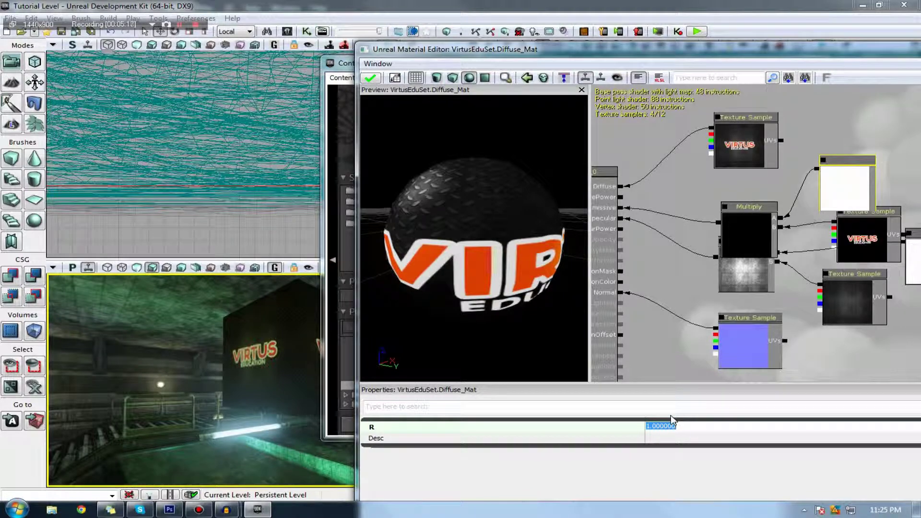
text(5)
key(Return)
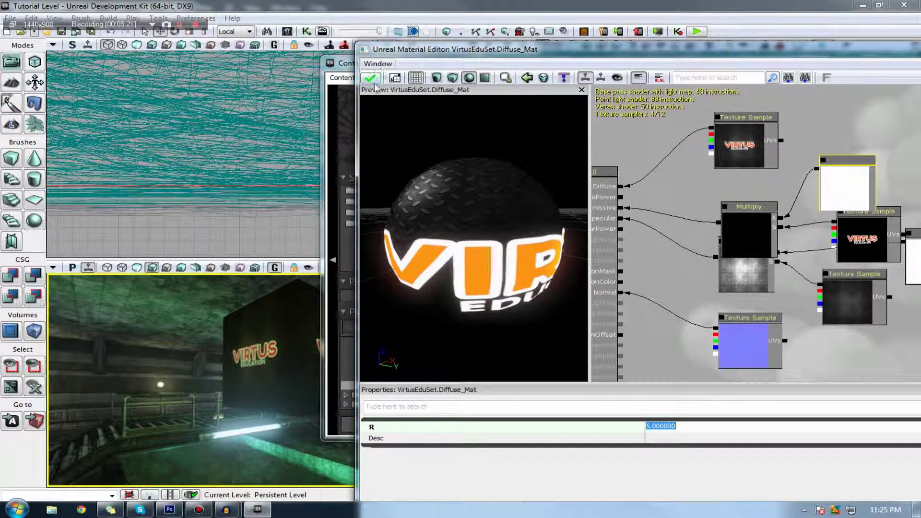
click(374, 83)
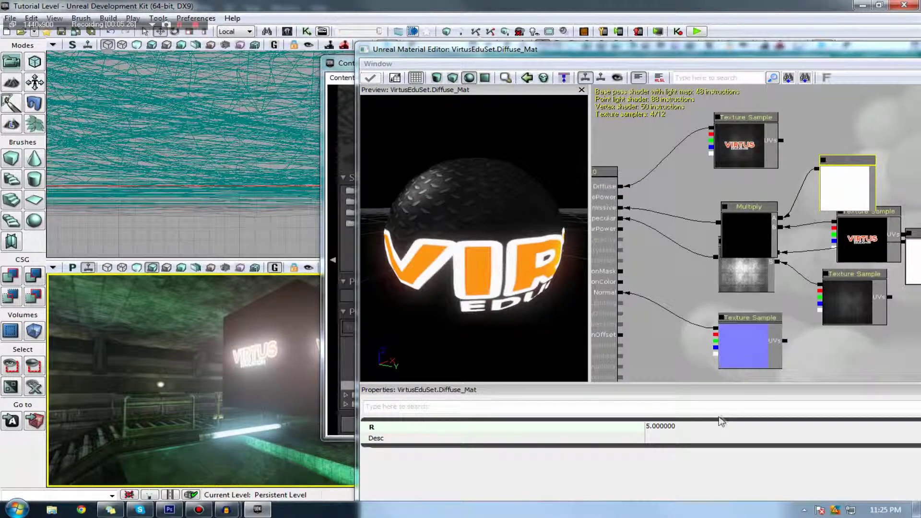
Change the constant to 3, reapply, and check the preview sphere
click(710, 427)
text(3)
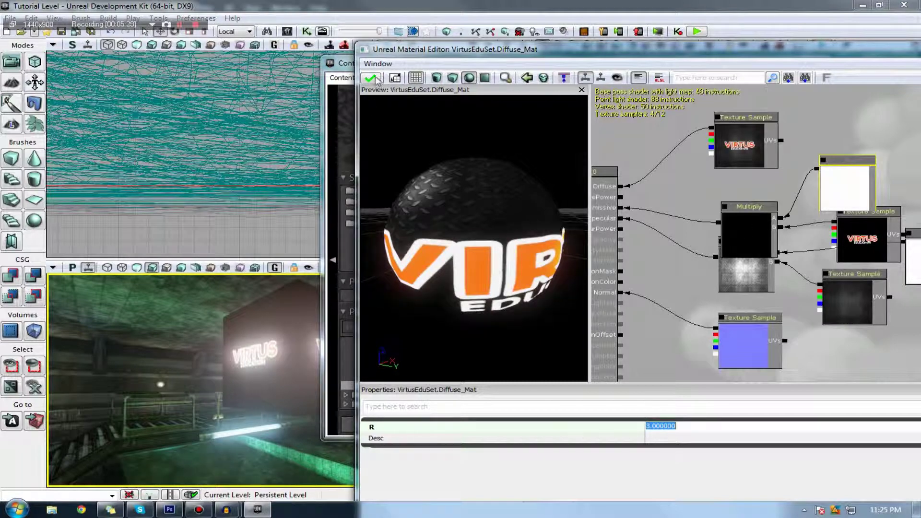
click(375, 80)
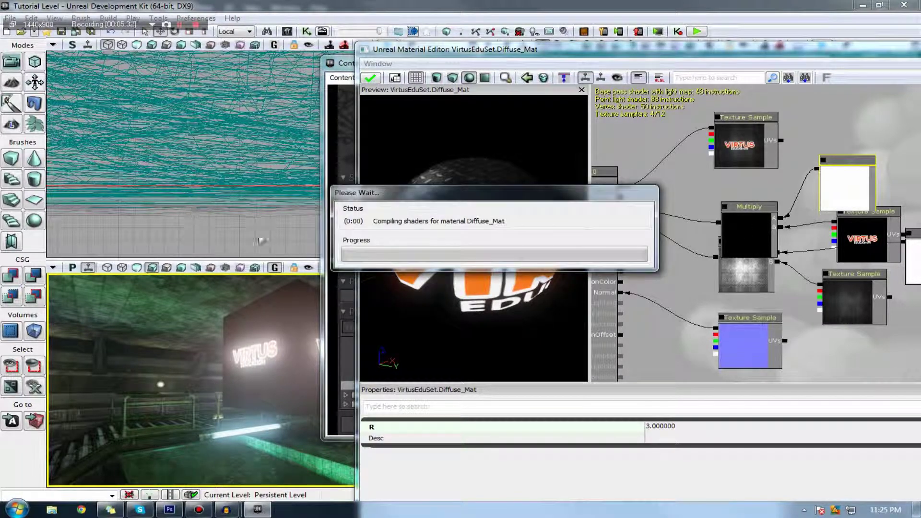
drag(470, 198, 470, 198)
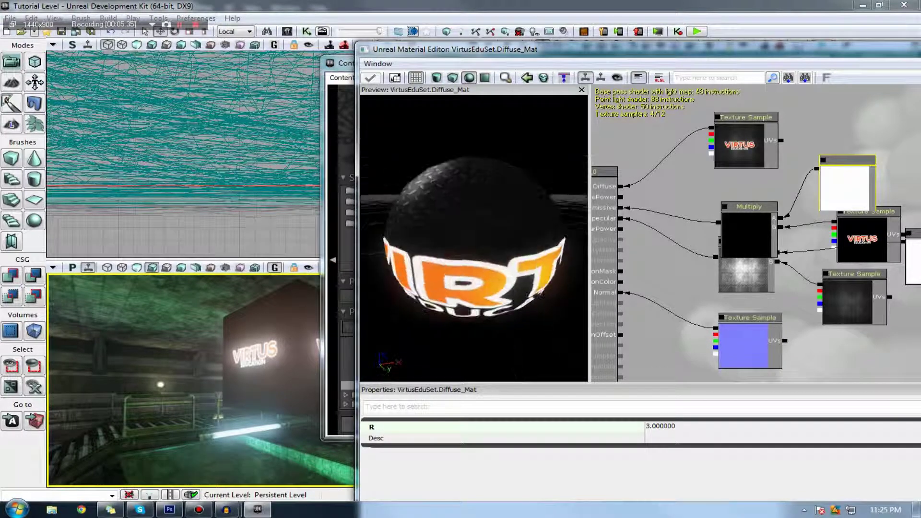
click(168, 510)
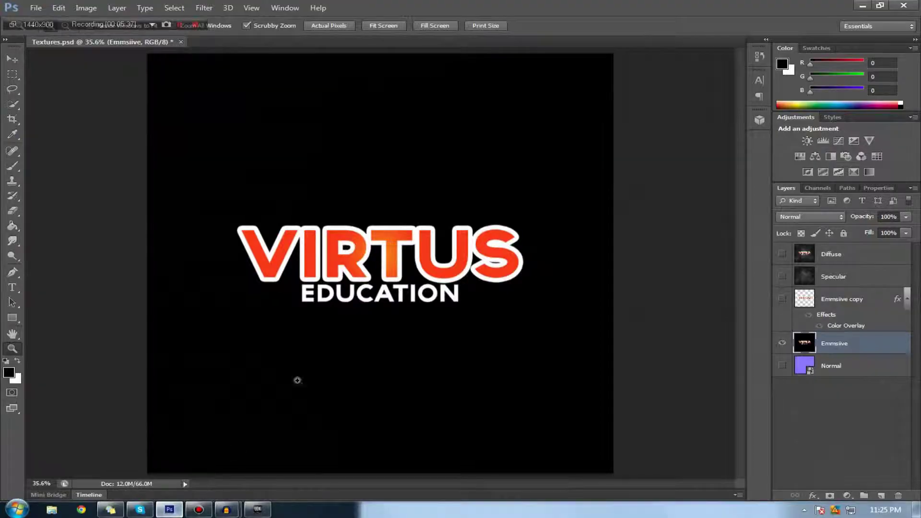
Show the Emmsiive copy and Emmsiive layers and zoom the canvas to 50%
click(781, 298)
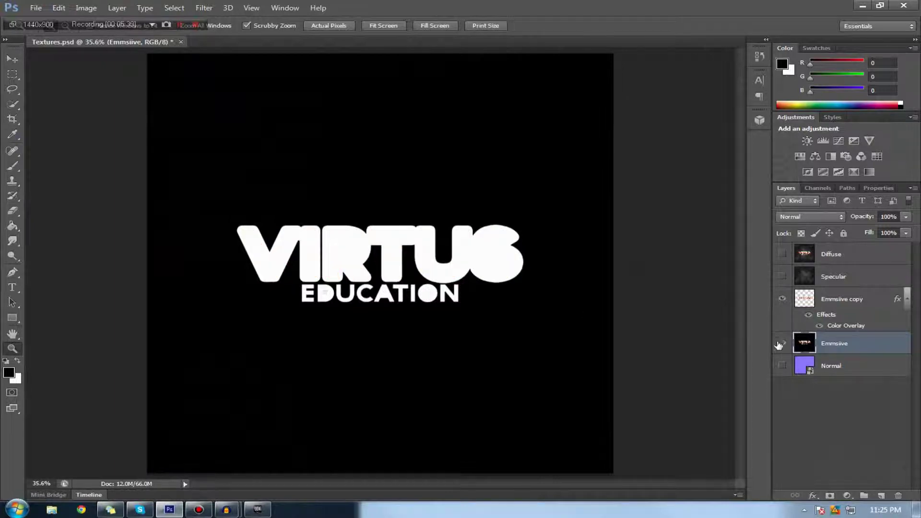
click(781, 343)
click(782, 343)
right_click(235, 249)
click(329, 242)
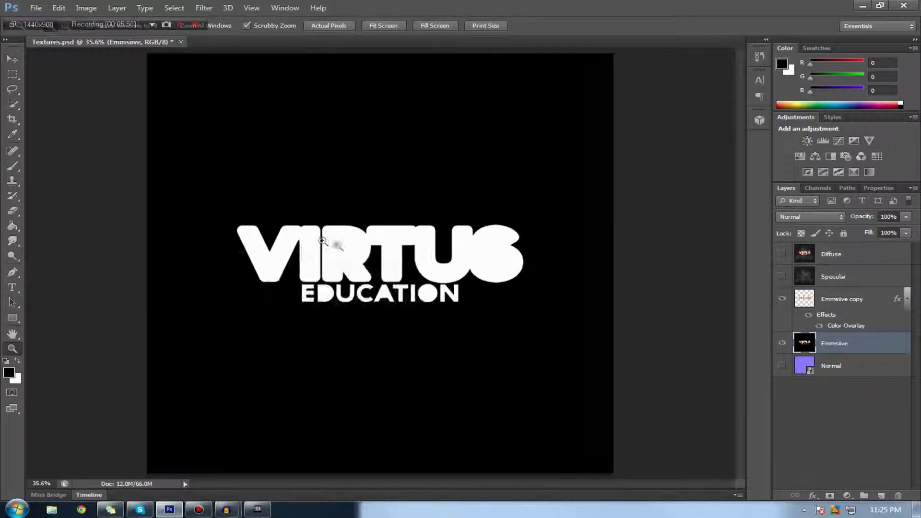
click(357, 248)
Save the image to the Desktop as a PNG named gg
click(36, 7)
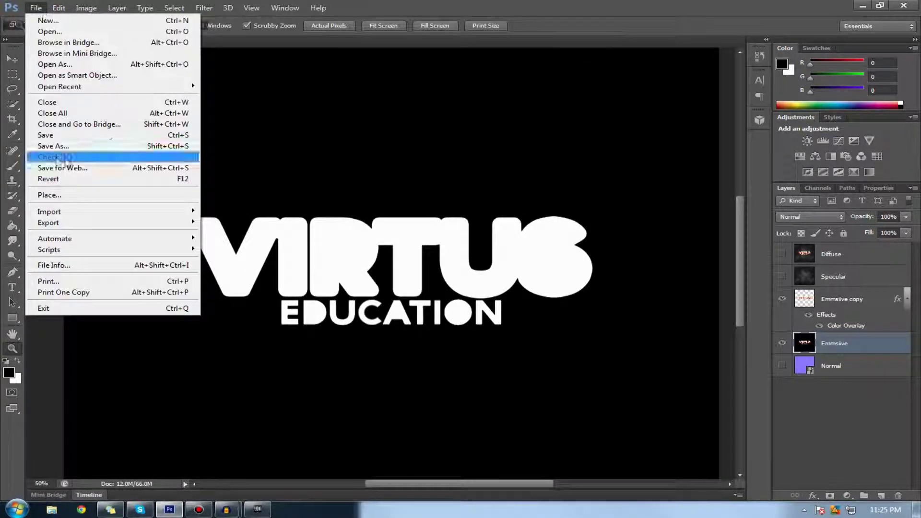
click(82, 149)
click(310, 129)
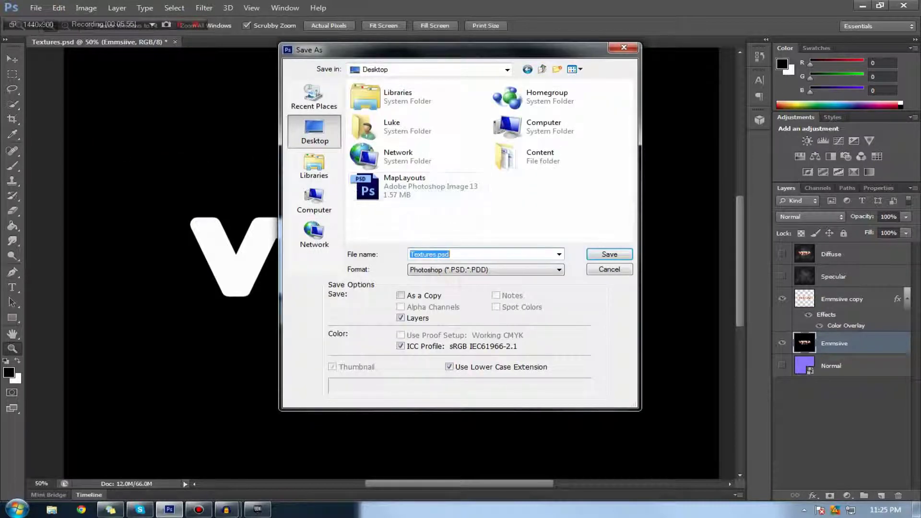
click(459, 270)
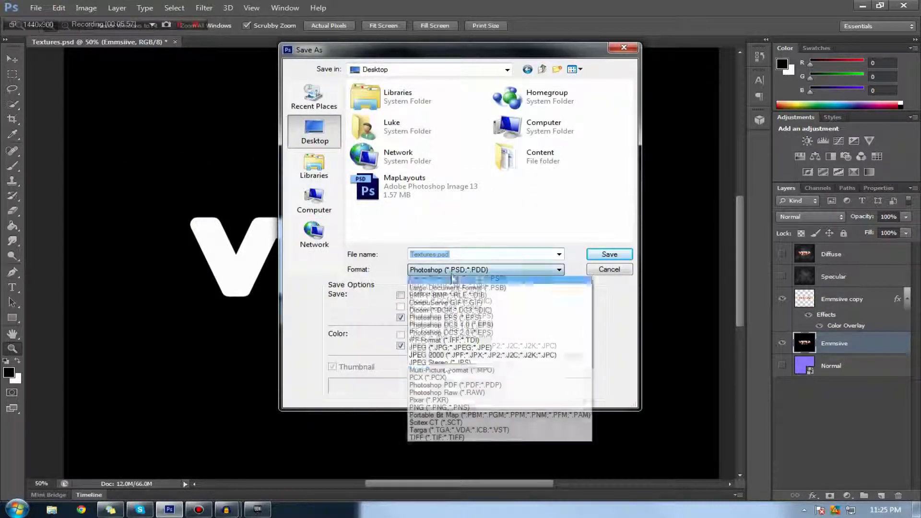
click(446, 402)
click(422, 182)
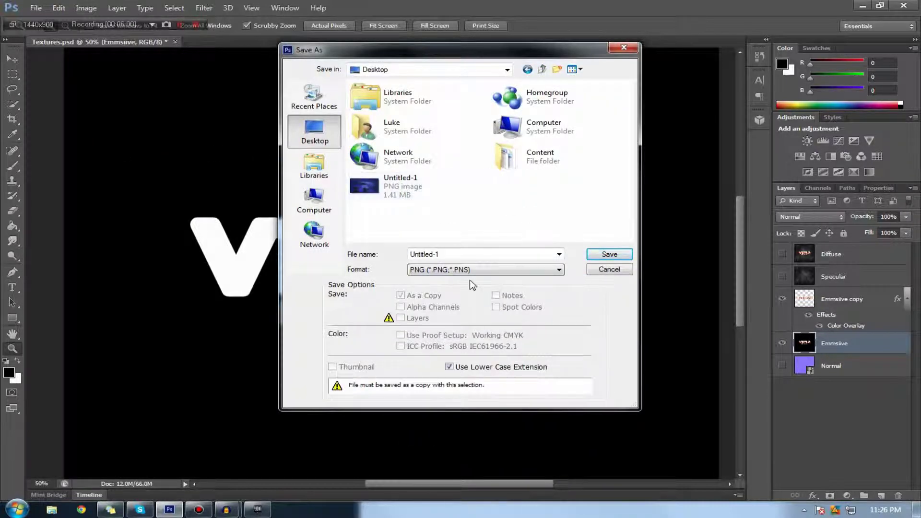
double_click(430, 259)
text(gg)
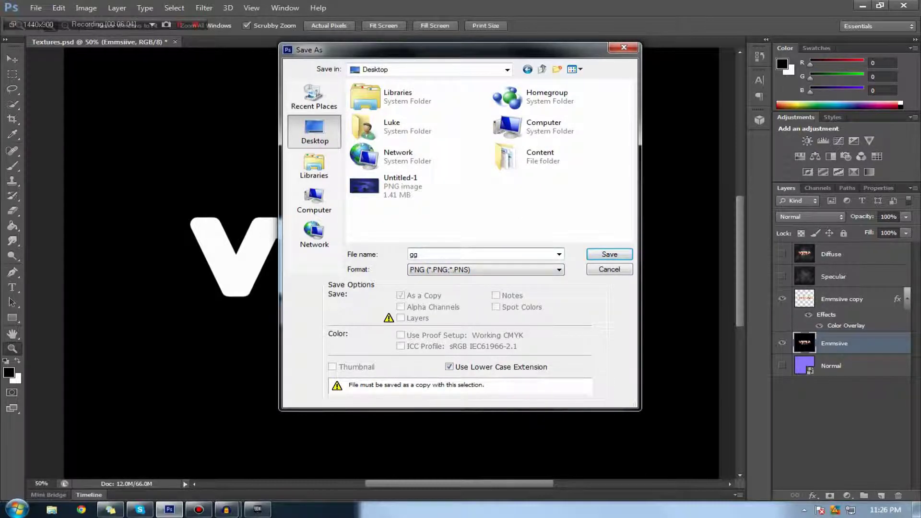
key(Return)
key(Return)
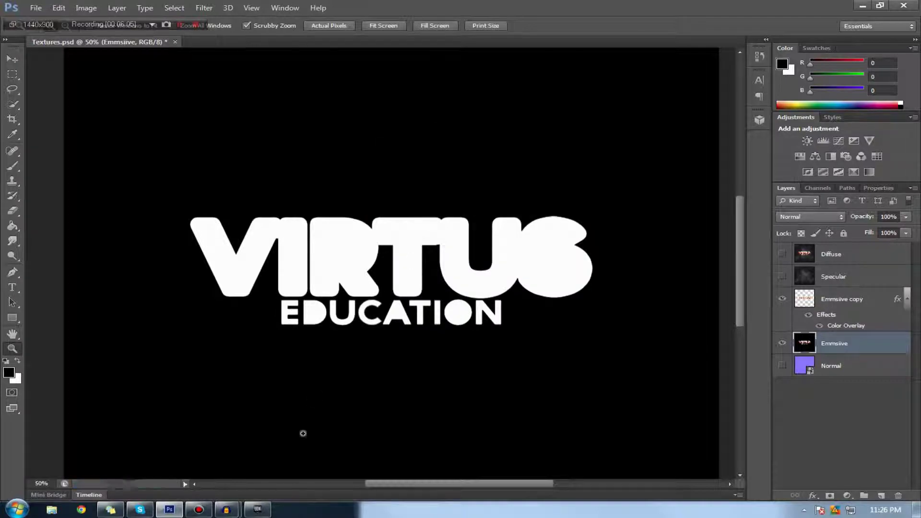
Import the gg image from the Desktop into UDK, accepting settings with OK To All
click(257, 510)
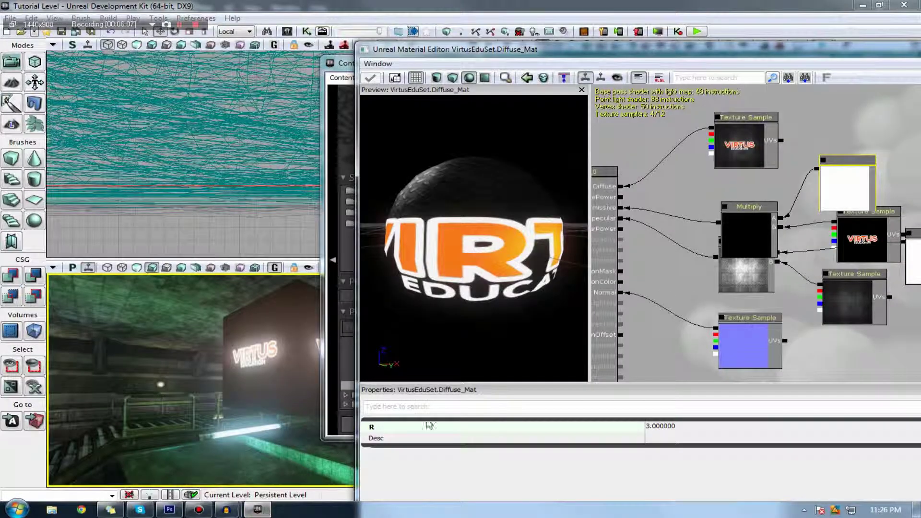
double_click(790, 49)
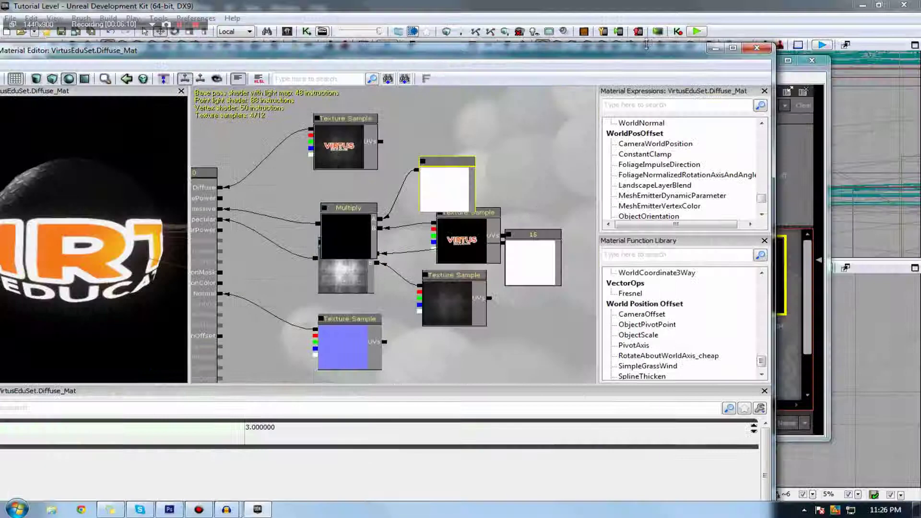
click(756, 47)
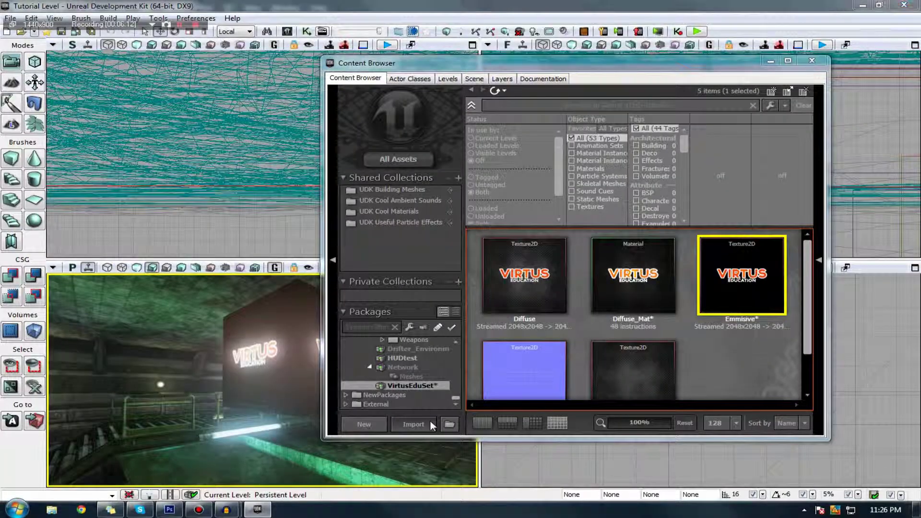
scroll(58, 144, up, 2)
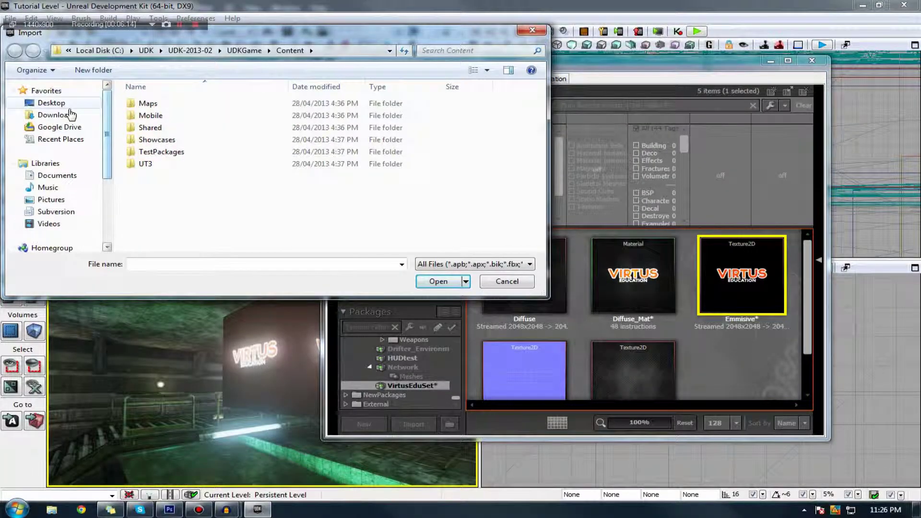
click(55, 115)
click(51, 102)
double_click(211, 197)
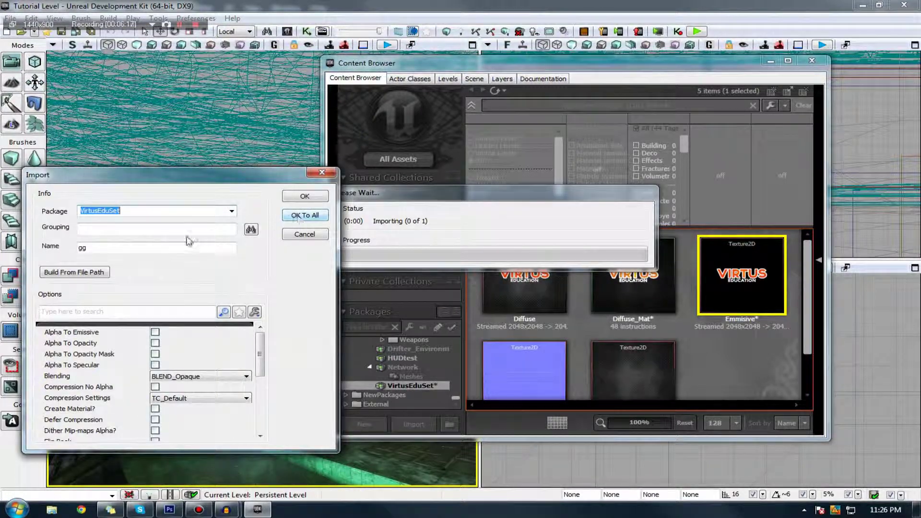
click(328, 222)
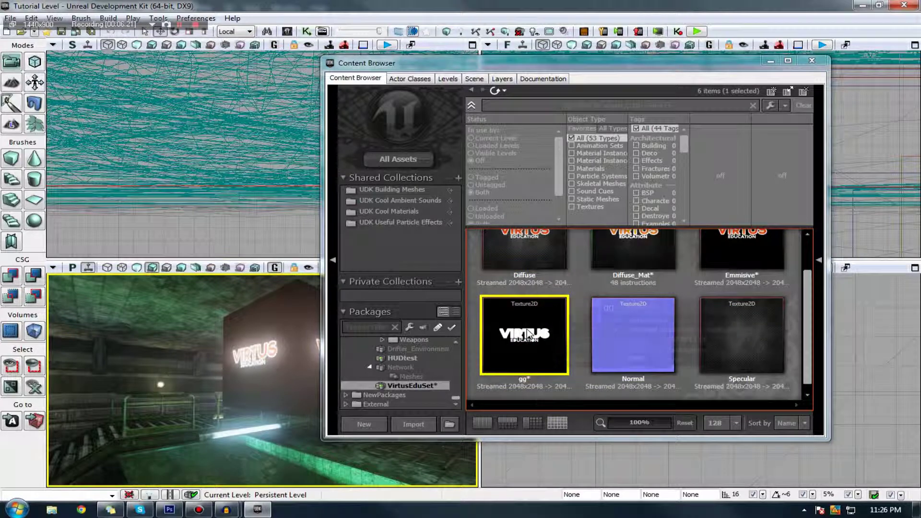
Bring Diffuse_Mat's Material Editor back to the front
scroll(602, 257, up, 1)
right_click(605, 259)
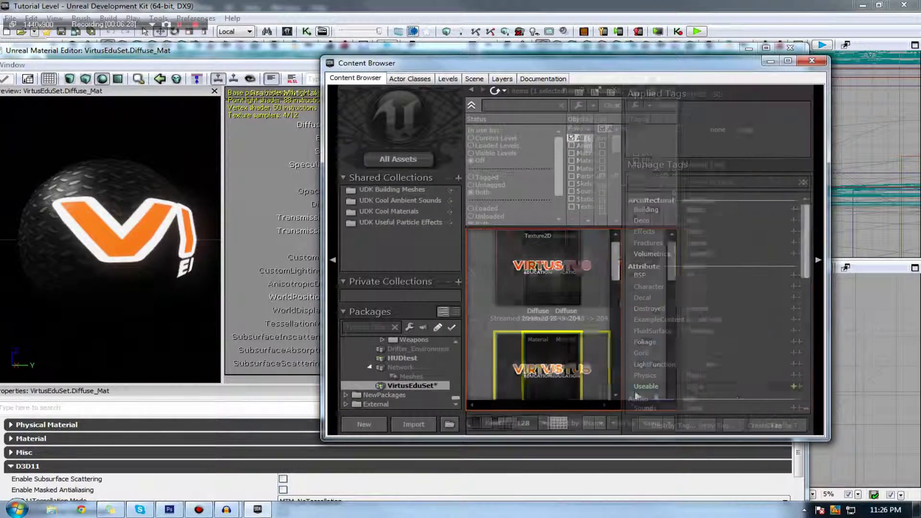
scroll(569, 367, down, 3)
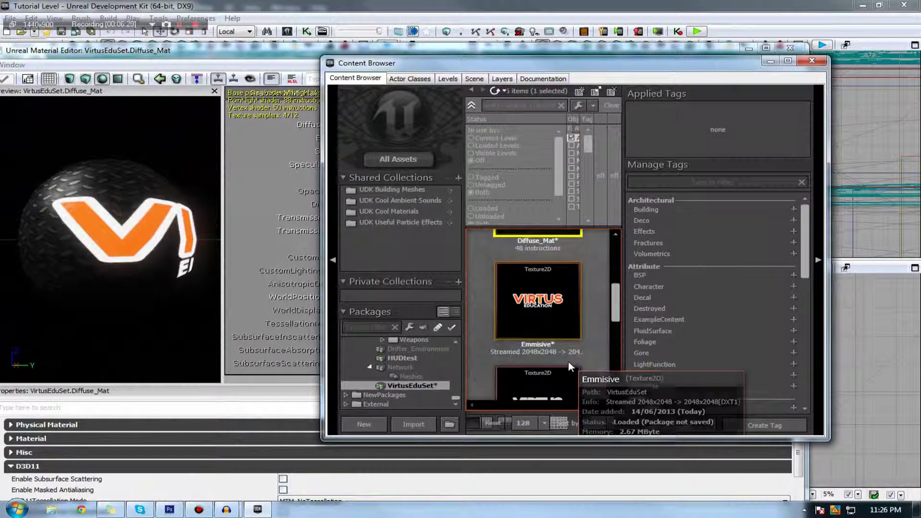
click(303, 277)
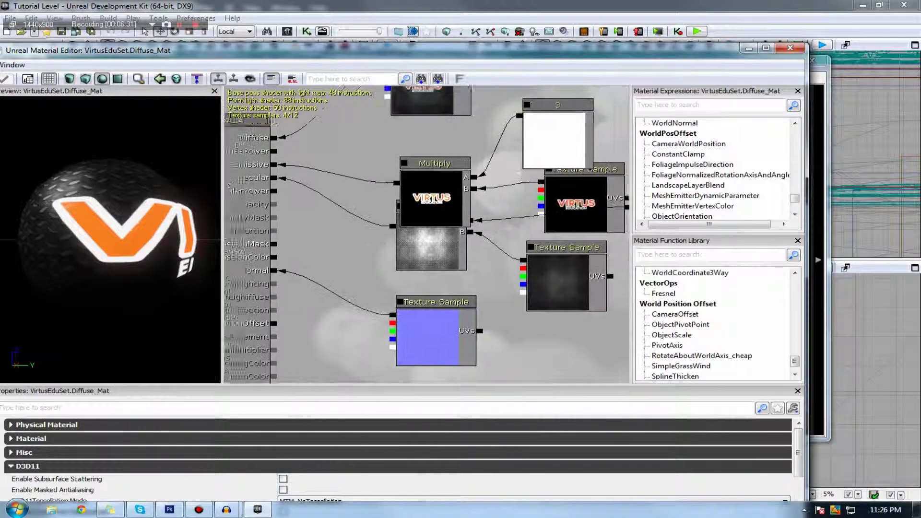
Replace the Emmisive texture sample with a gg Texture Sample wired into Multiply, and apply
drag(467, 249, 395, 285)
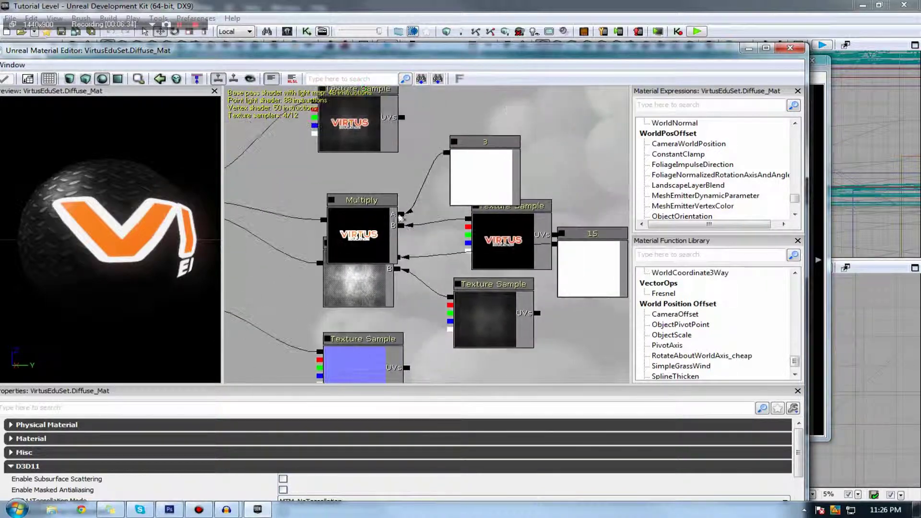
click(343, 176)
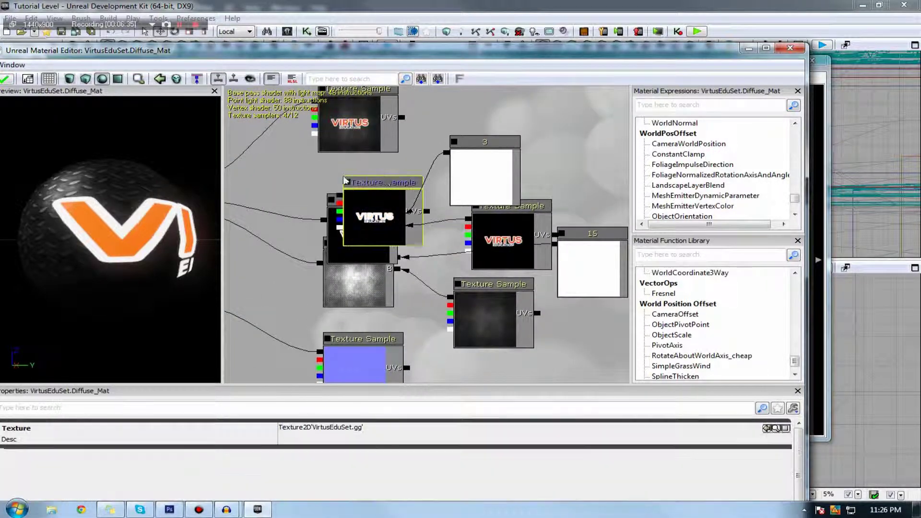
click(506, 218)
key(Delete)
mouse_move(391, 224)
mouse_down()
mouse_move(451, 240)
mouse_move(458, 228)
mouse_move(405, 228)
mouse_up()
drag(2, 188, 34, 102)
click(4, 81)
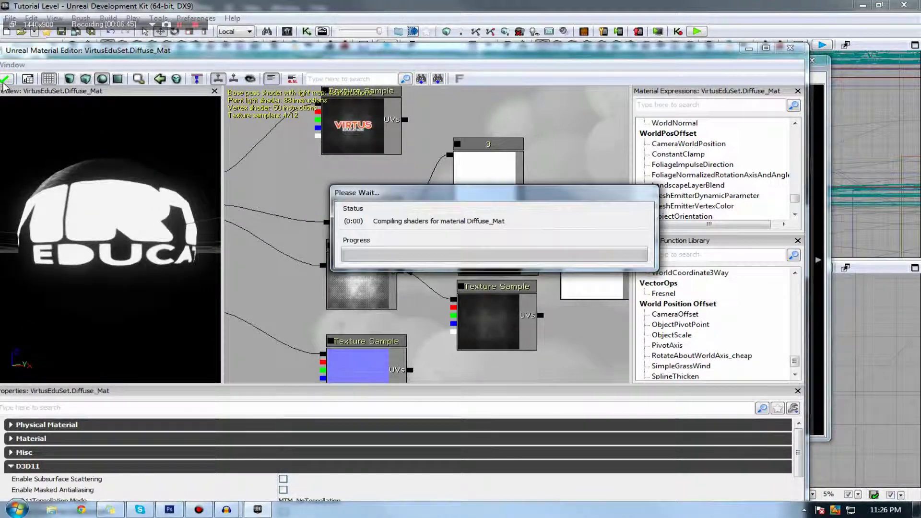
Rearrange the Multiply, constant and gg nodes, then delete the constant set to 3
drag(352, 242, 261, 211)
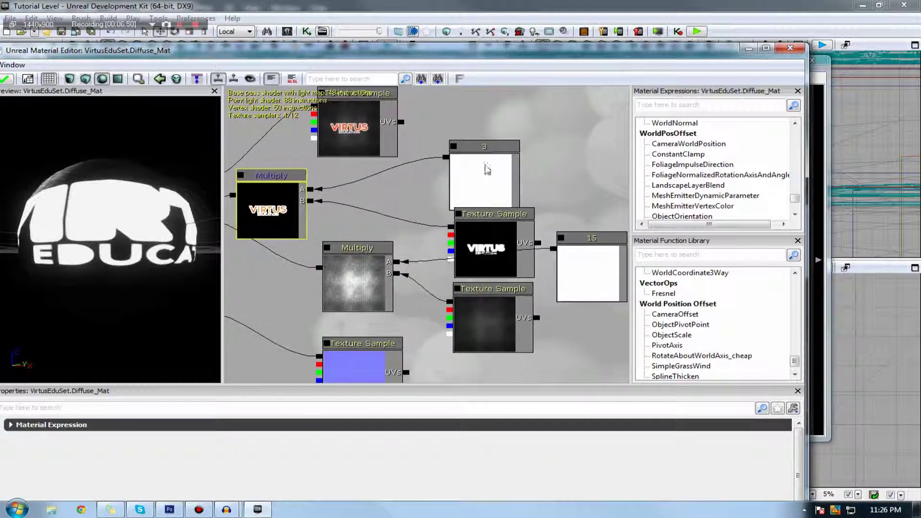
click(473, 178)
drag(470, 185, 480, 143)
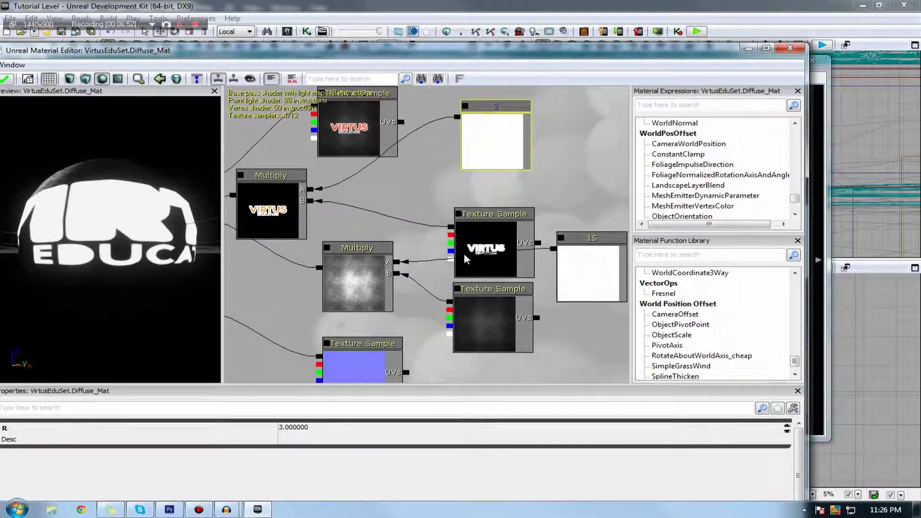
click(500, 233)
drag(500, 233, 470, 210)
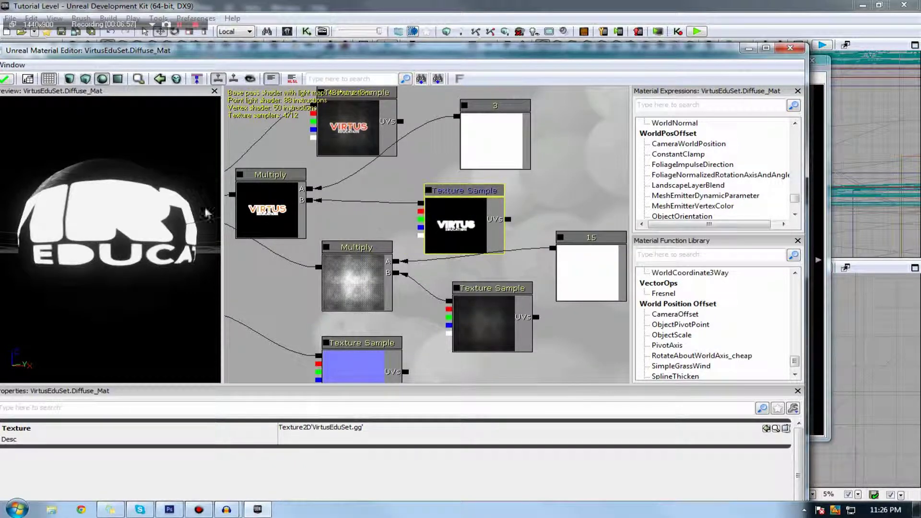
drag(169, 202, 169, 186)
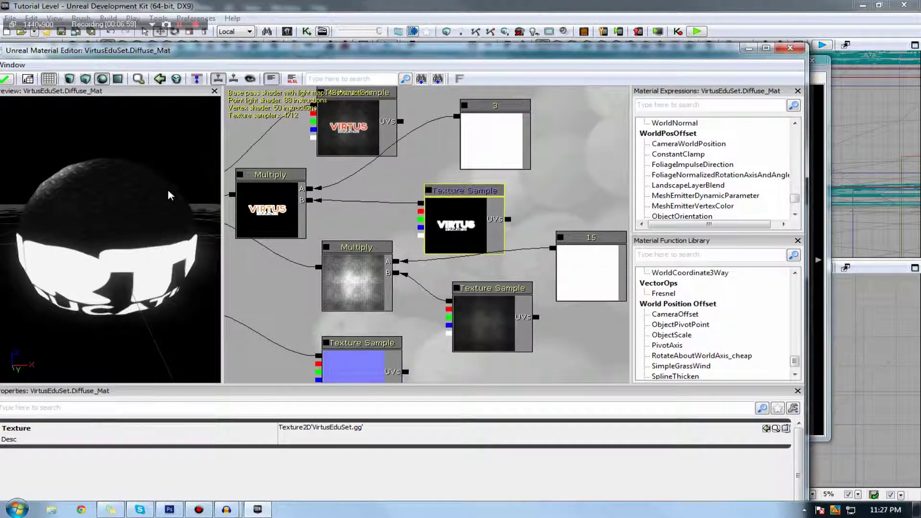
click(523, 158)
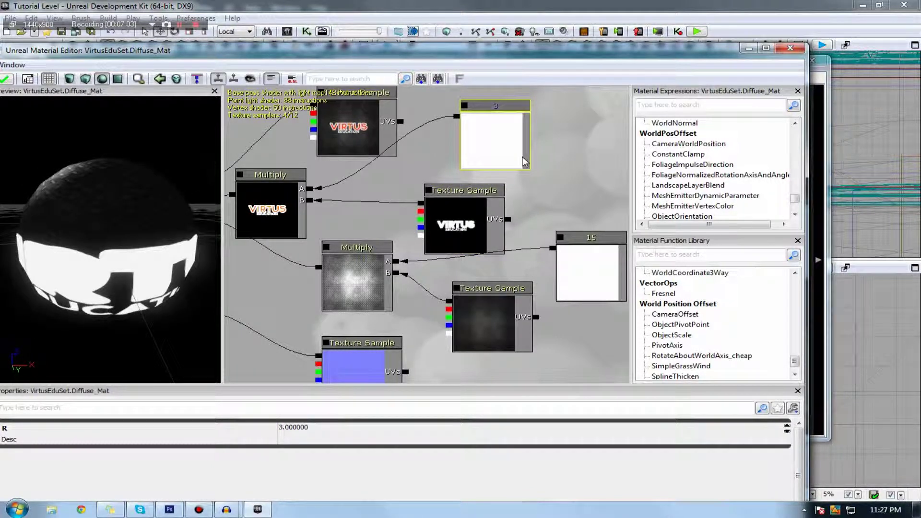
key(Delete)
right_click(516, 158)
Add a Constant3Vector node and wire it into Multiply's A input
mouse_move(556, 164)
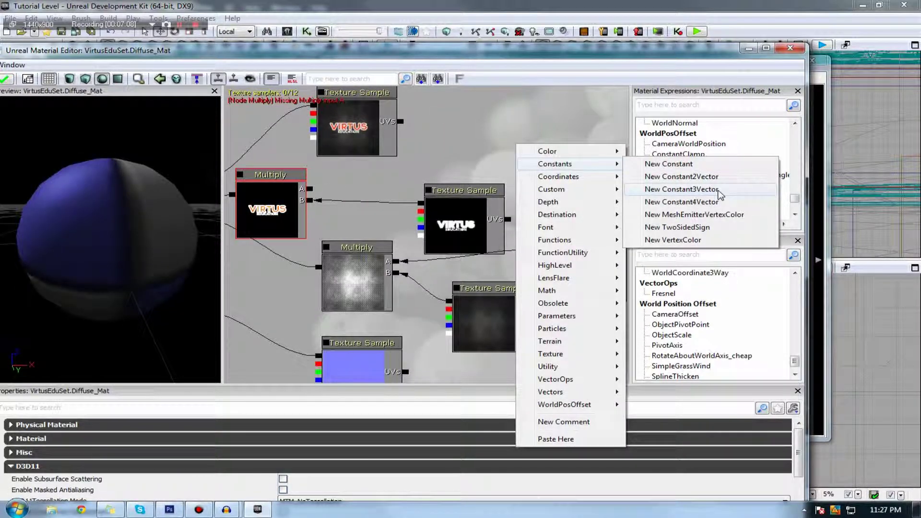
click(681, 189)
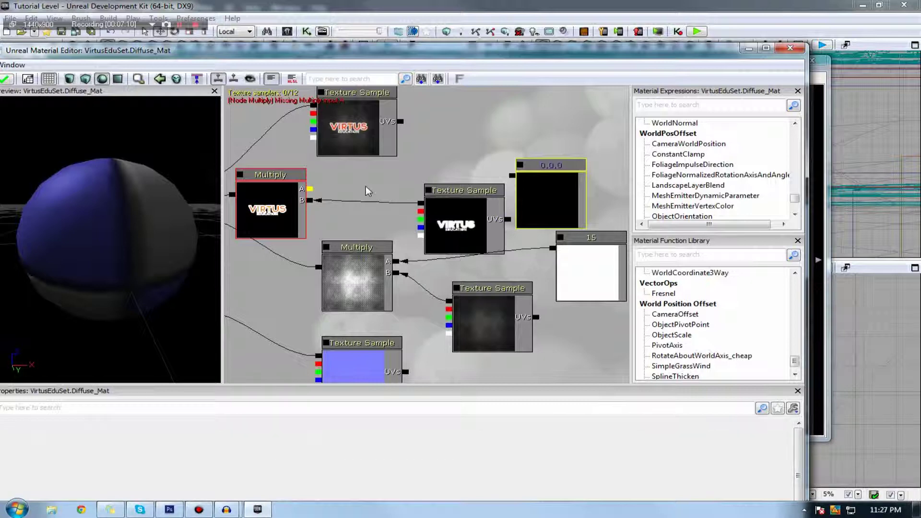
drag(310, 189, 513, 176)
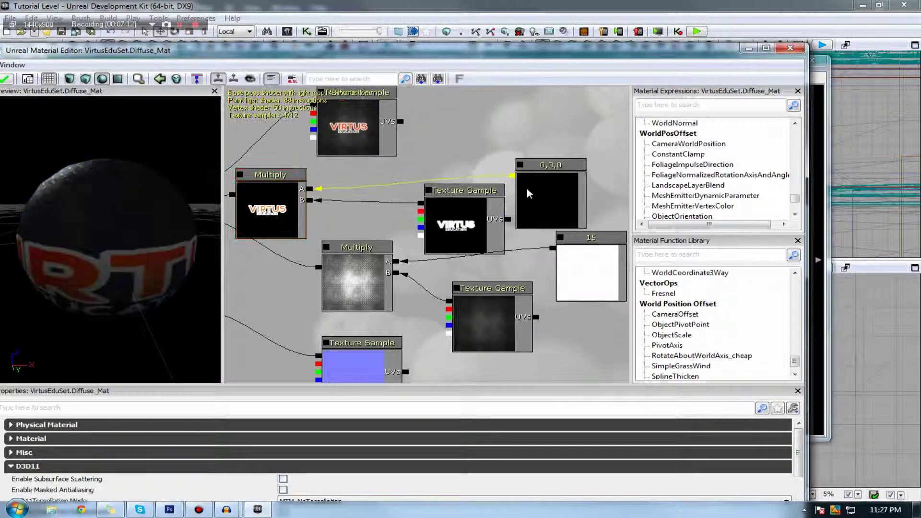
click(527, 190)
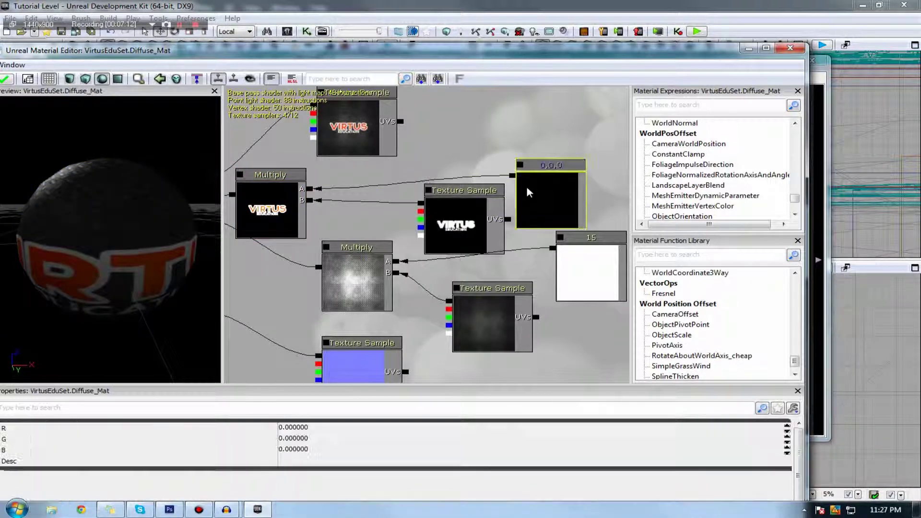
Set all three Constant3Vector channels to 1
click(297, 447)
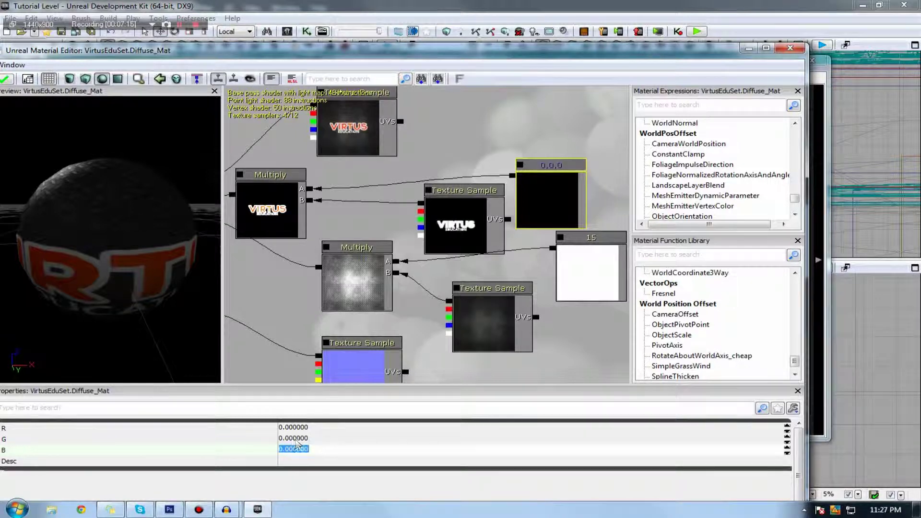
text(1)
key(Up)
text(1)
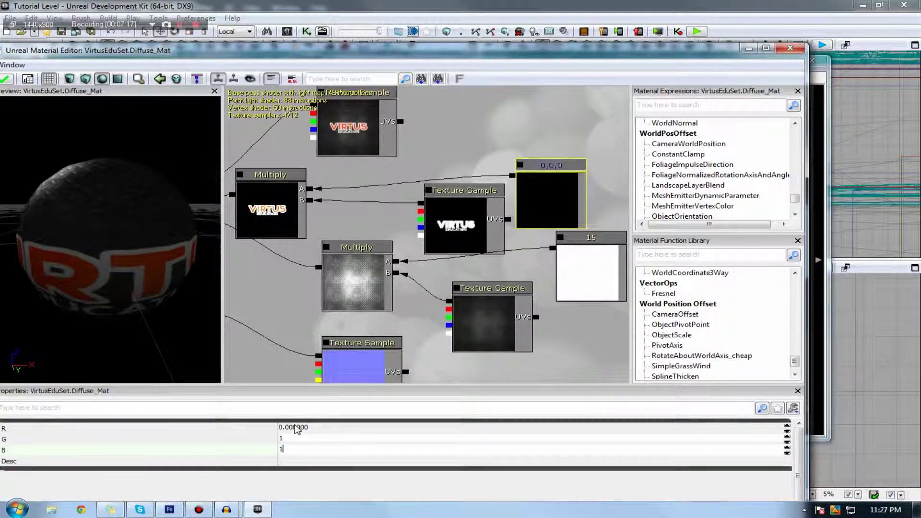
key(Up)
text(1)
key(Return)
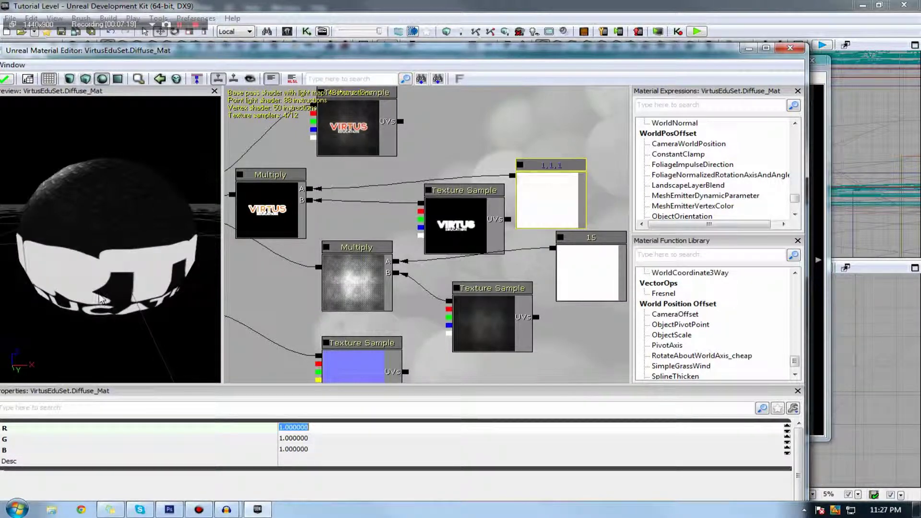
drag(100, 299, 110, 288)
Set the vector's red and green channels to 2
click(335, 454)
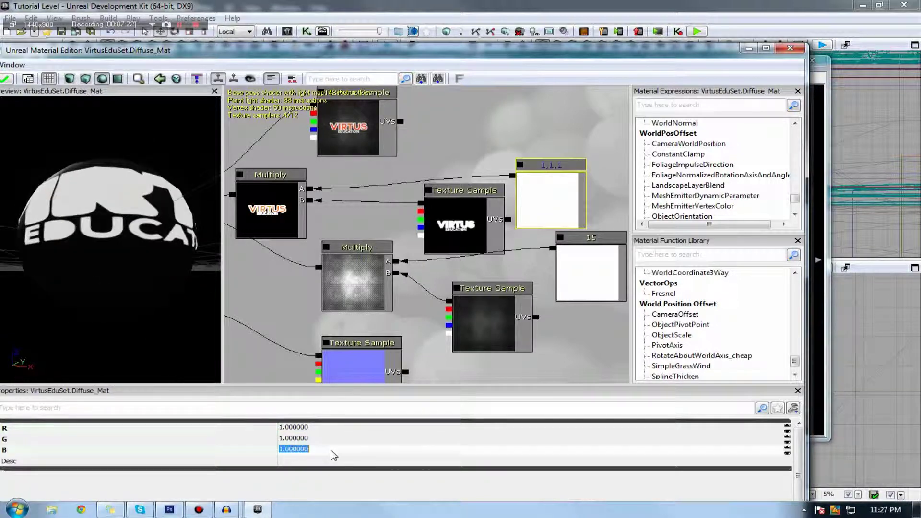
text(2)
click(301, 439)
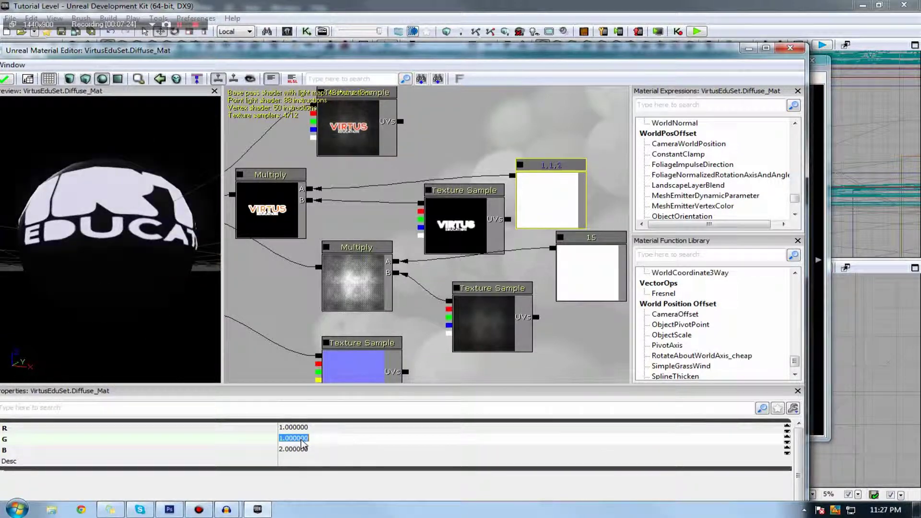
shift+click(295, 450)
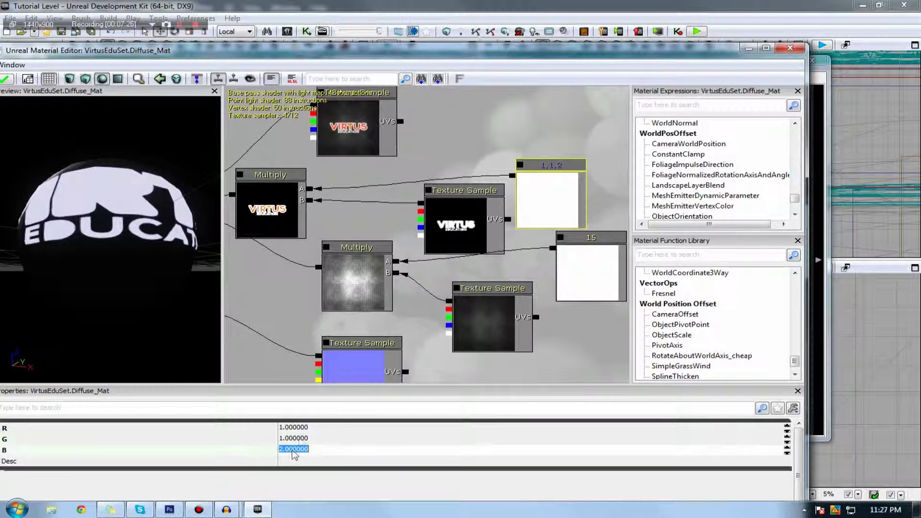
click(301, 437)
text(2)
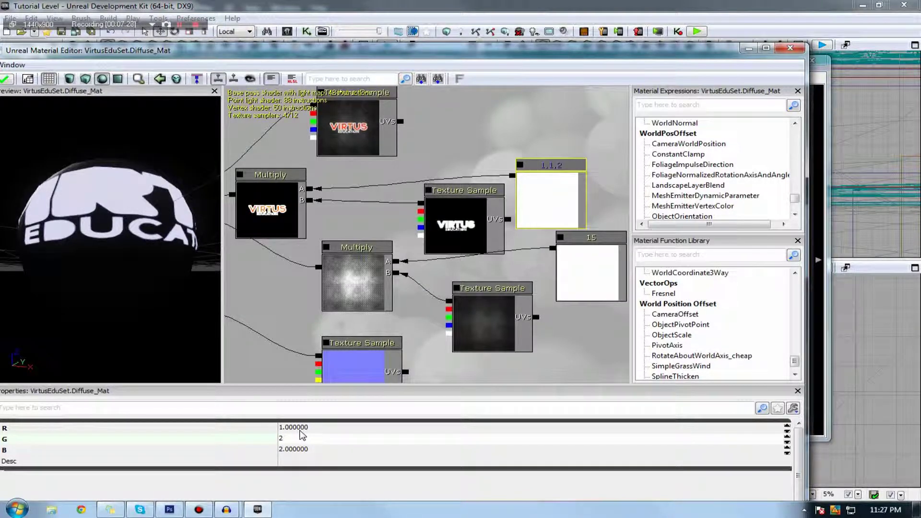
click(294, 427)
text(2)
key(Return)
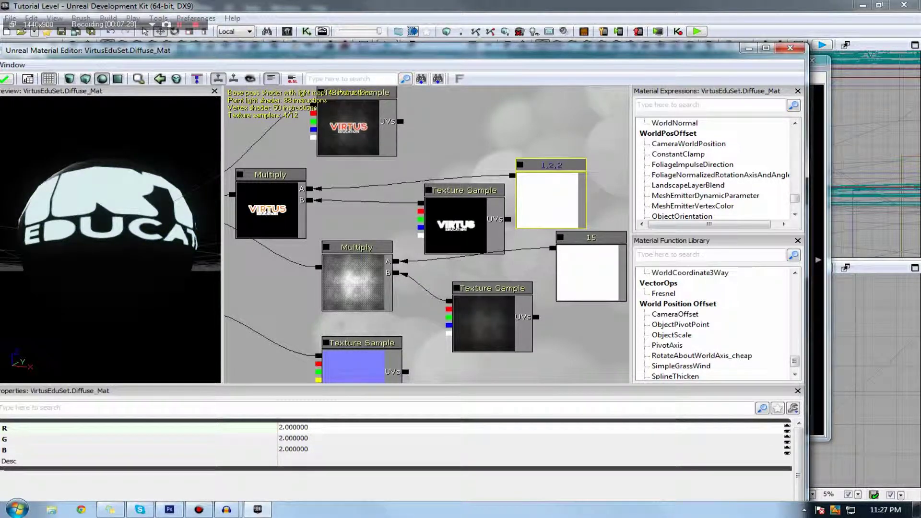
Set the blue channel to 15 and apply the recompiled material
click(301, 438)
shift+click(310, 448)
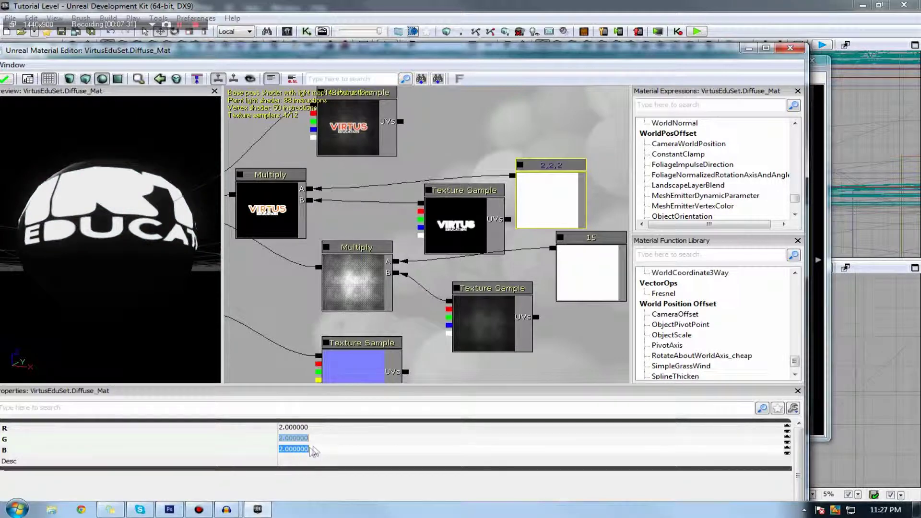
click(312, 449)
text(15)
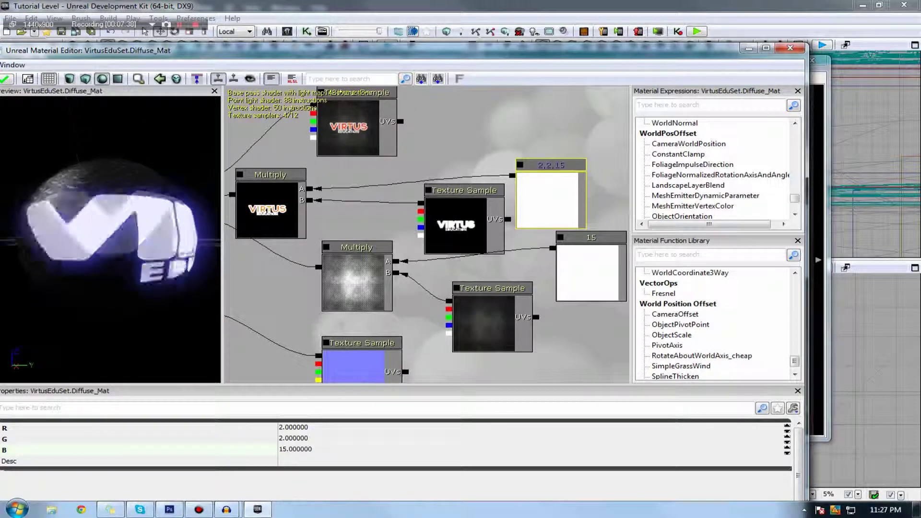
click(5, 79)
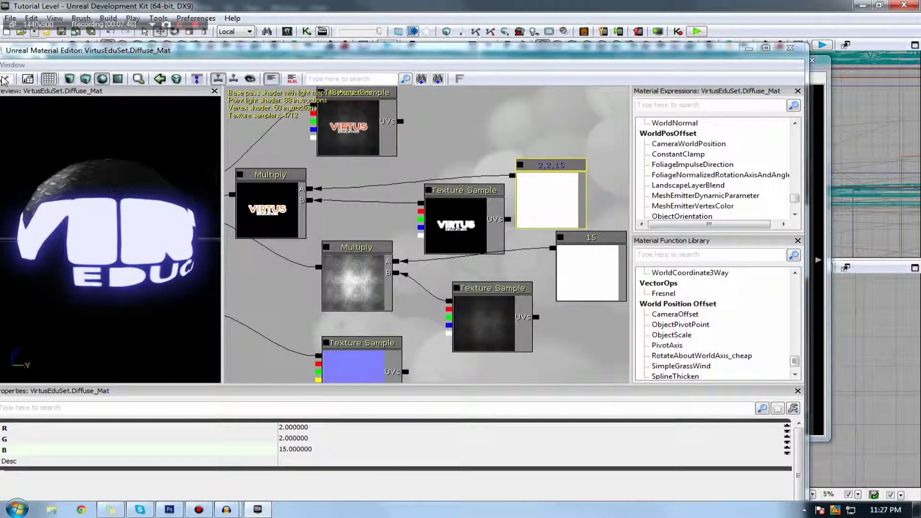
Close the Material Editor and turn the level view to see the cube's blue-glowing VIRTUS logos
click(790, 48)
right_drag(257, 333, 259, 333)
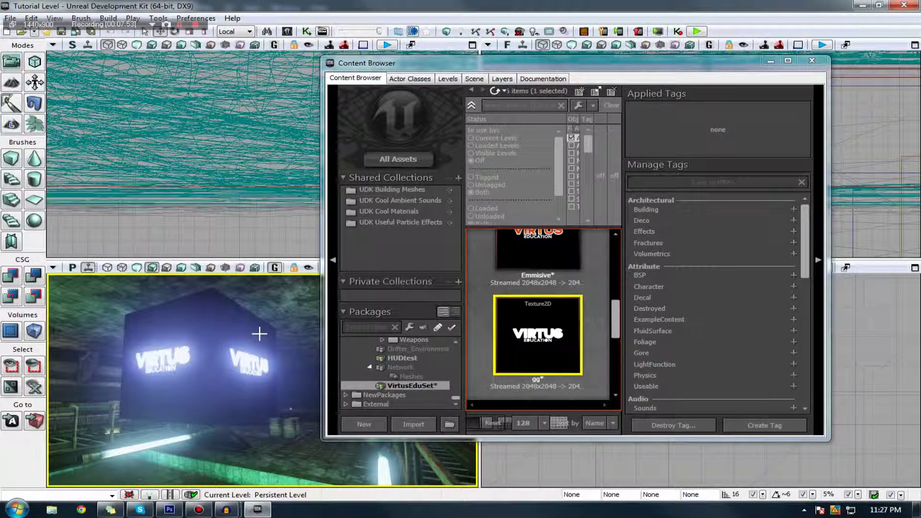
In Photoshop, compare with and without the Emmsiive copy layer, leaving it hidden
click(169, 509)
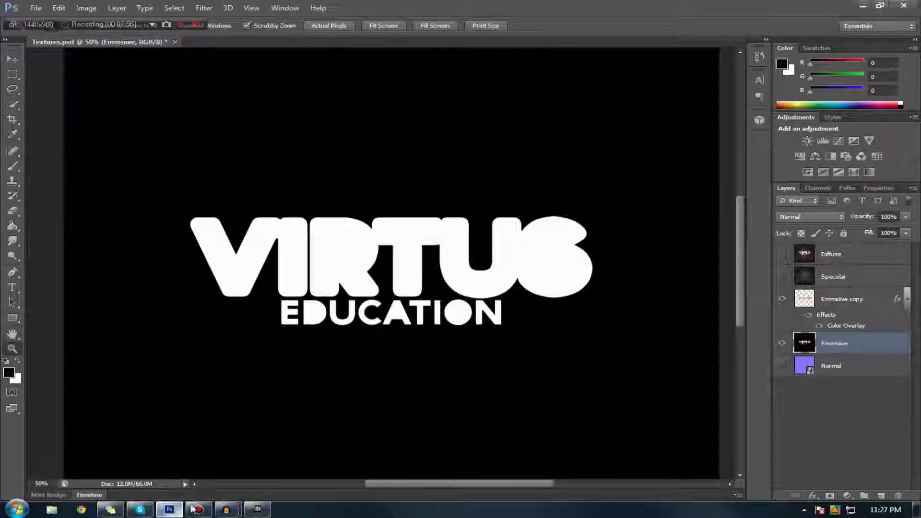
click(782, 298)
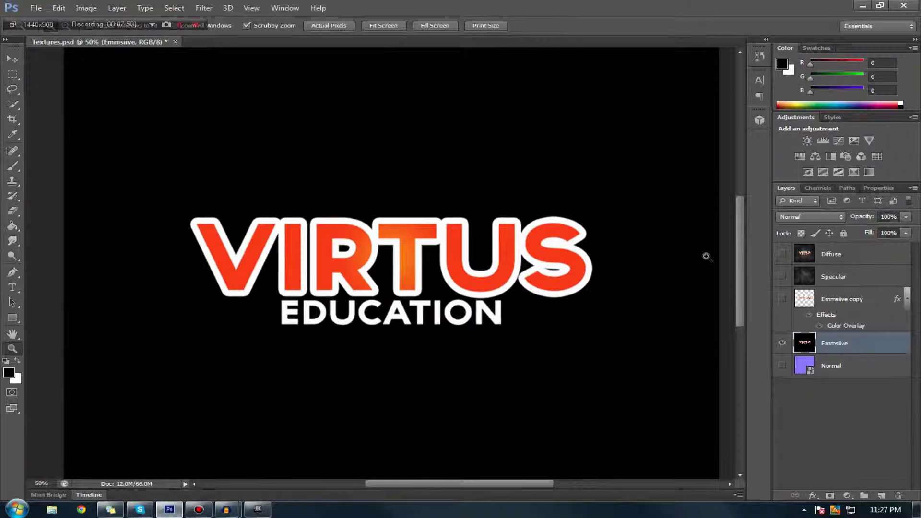
click(782, 301)
click(782, 301)
click(782, 301)
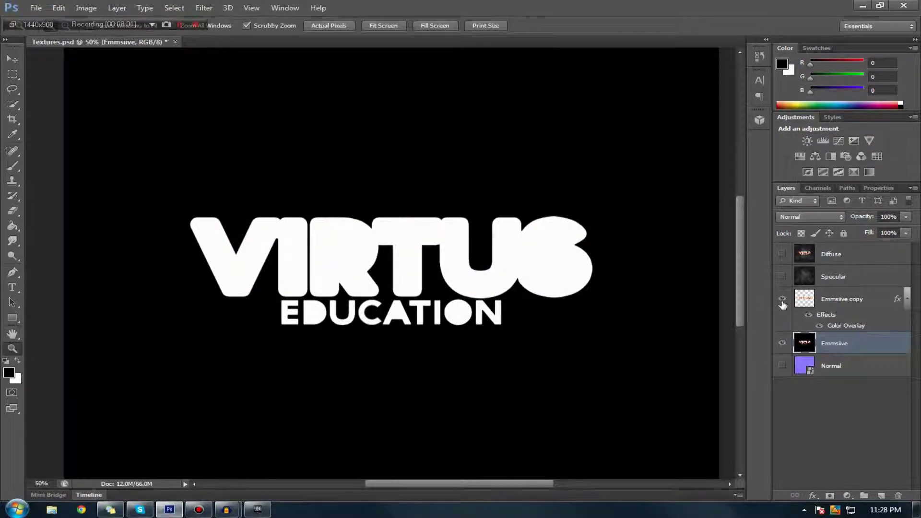
click(782, 301)
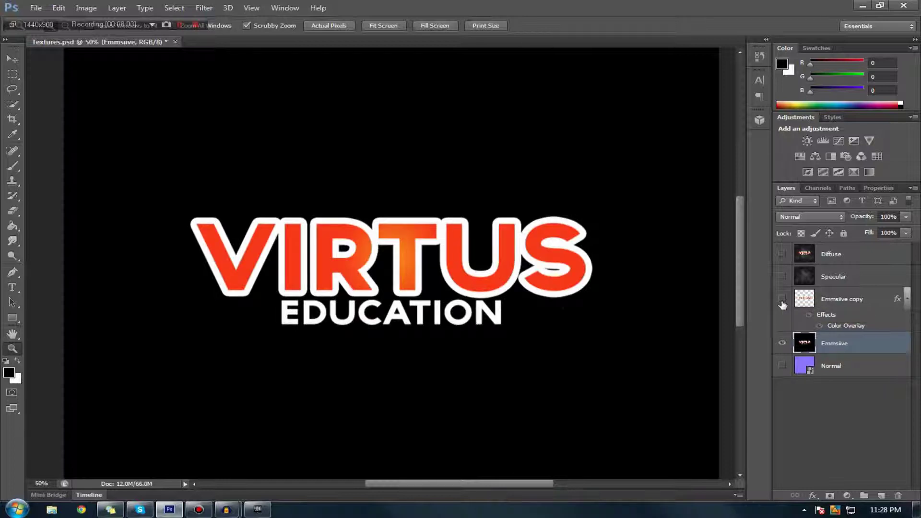
Fit the Photoshop canvas to the screen and bring UDK back to the front
right_click(554, 301)
click(570, 311)
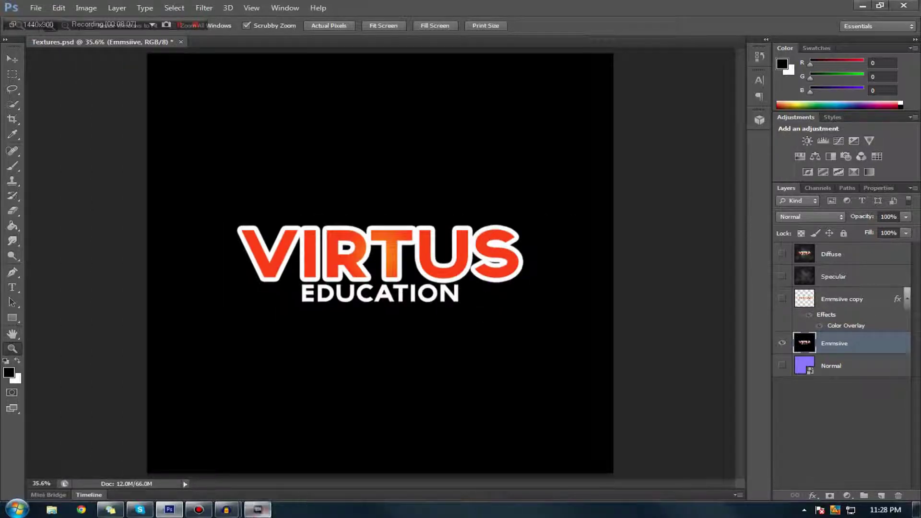
click(257, 510)
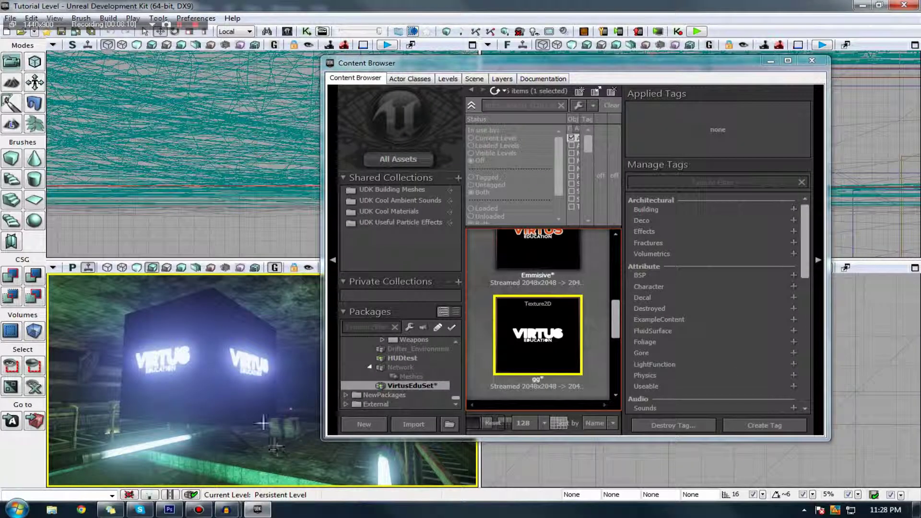
mouse_move(532, 309)
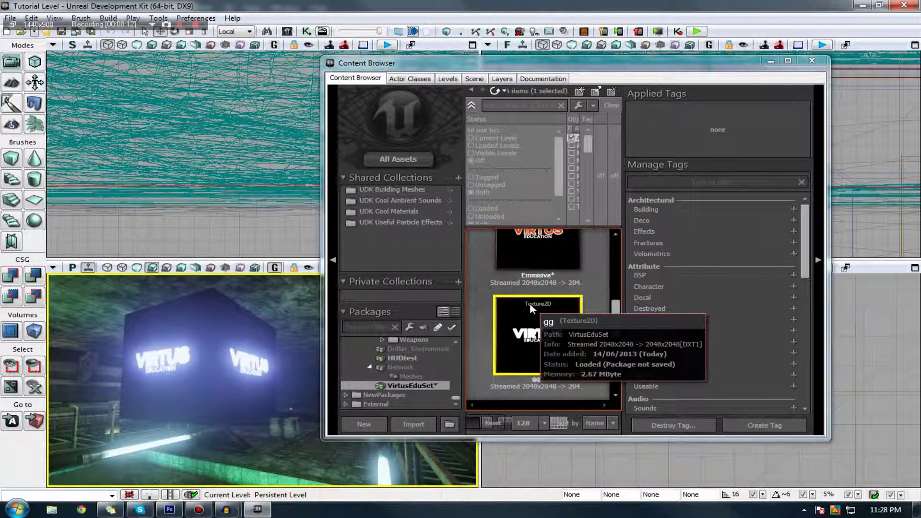